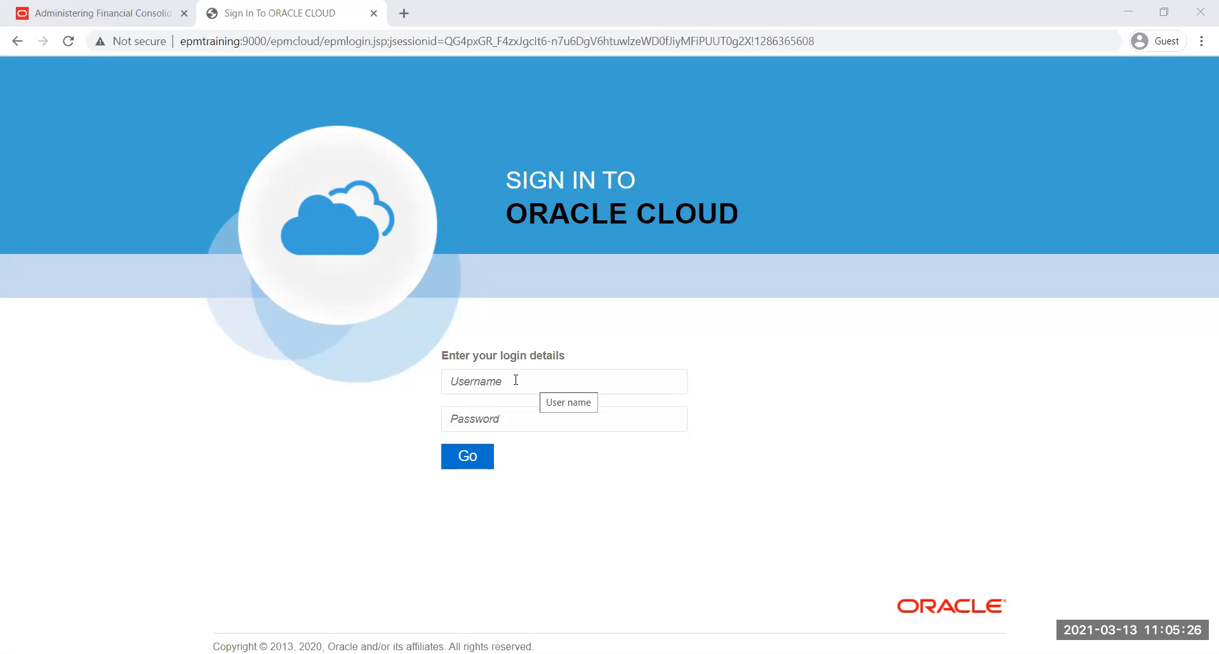
Try to sign in to Oracle Cloud with the account username and password
click(515, 380)
text(Veeru)
key(Tab)
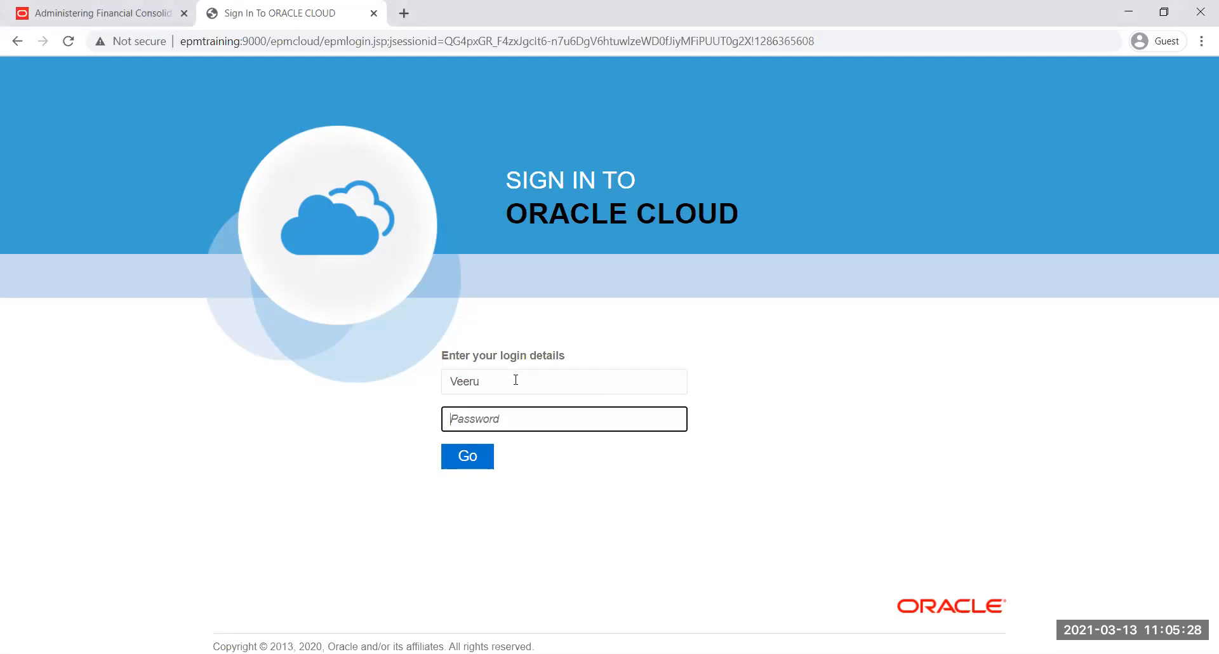
text(*******)
click(473, 460)
Re-enter the account username and password and sign in to Oracle Cloud
text(Veeru)
key(Tab)
text(•••)
key(BackSpace)
key(BackSpace)
key(BackSpace)
text(••••••••)
key(Return)
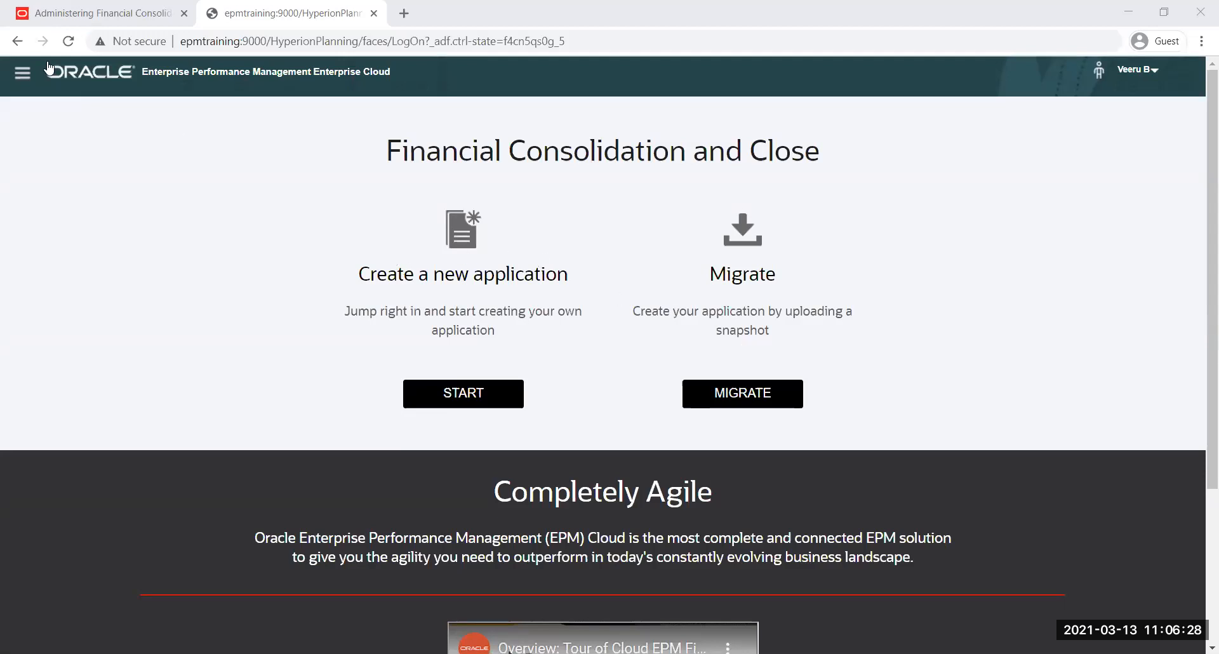
Look at the Financial Consolidation and Close Overview chapter in the administration guide, and return to the application start page
click(88, 18)
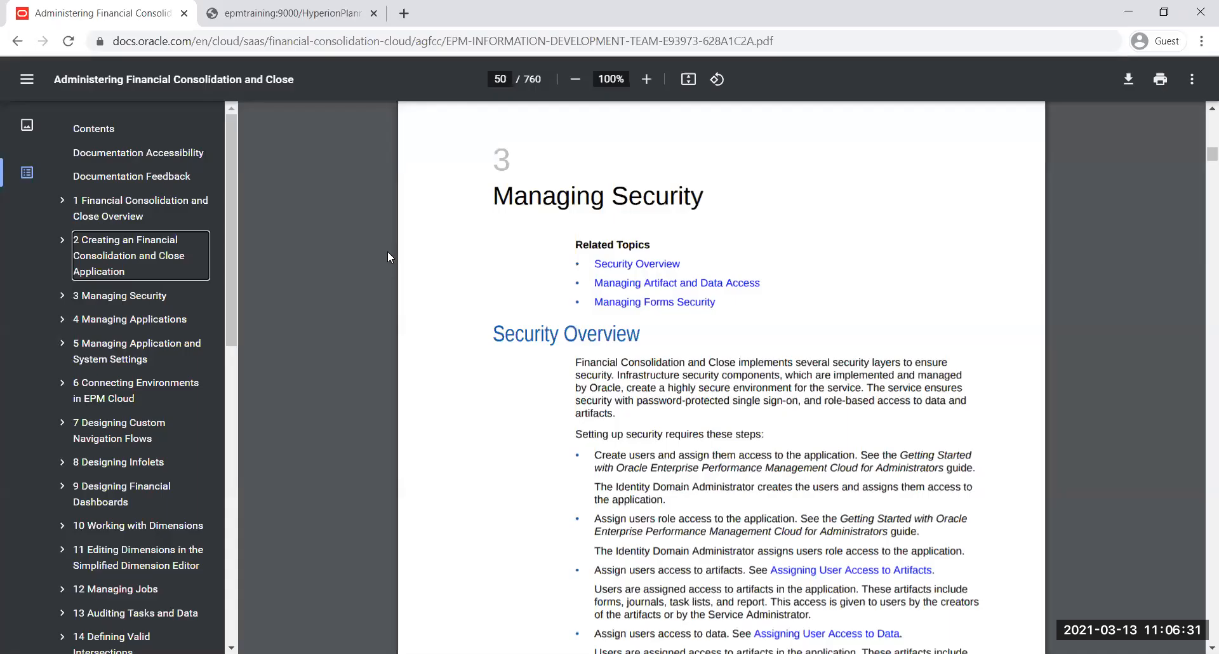
click(134, 208)
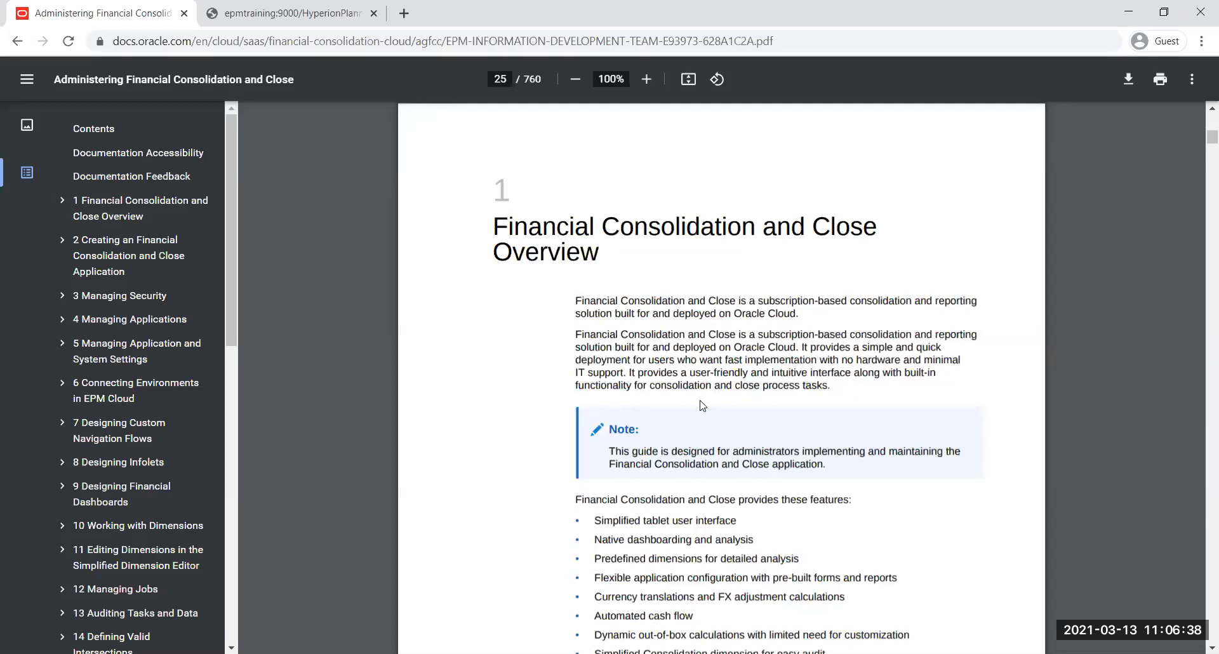
click(290, 16)
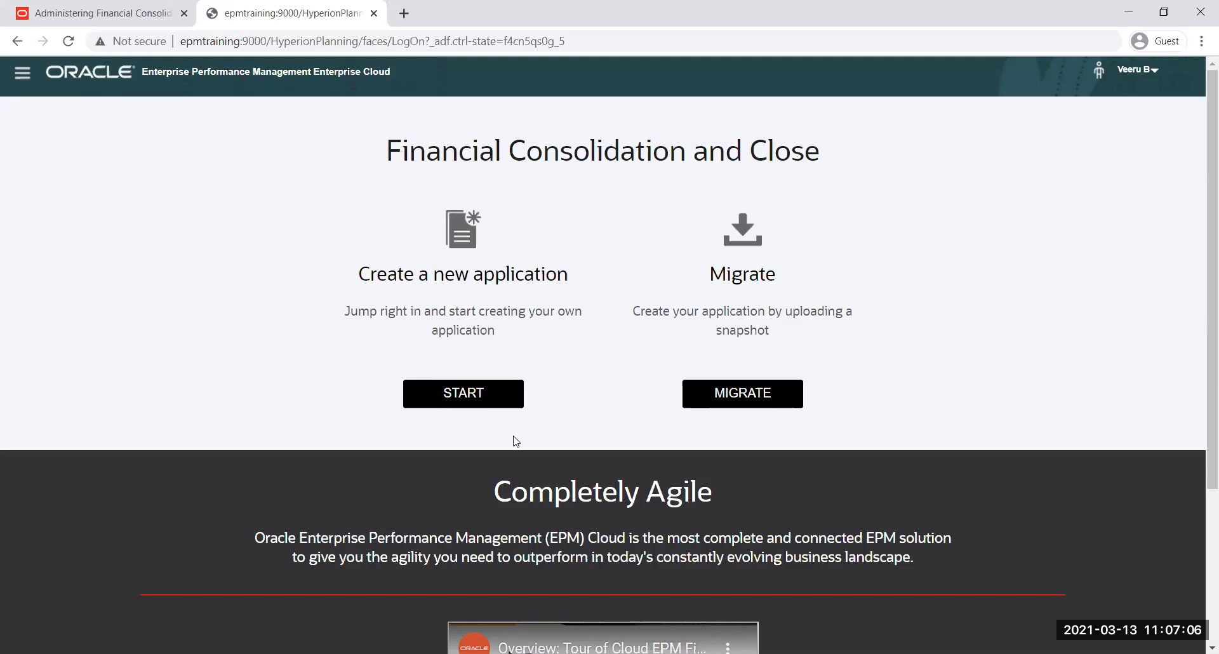
Start creating a new Financial Consolidation and Close application and name it FCCS
click(459, 397)
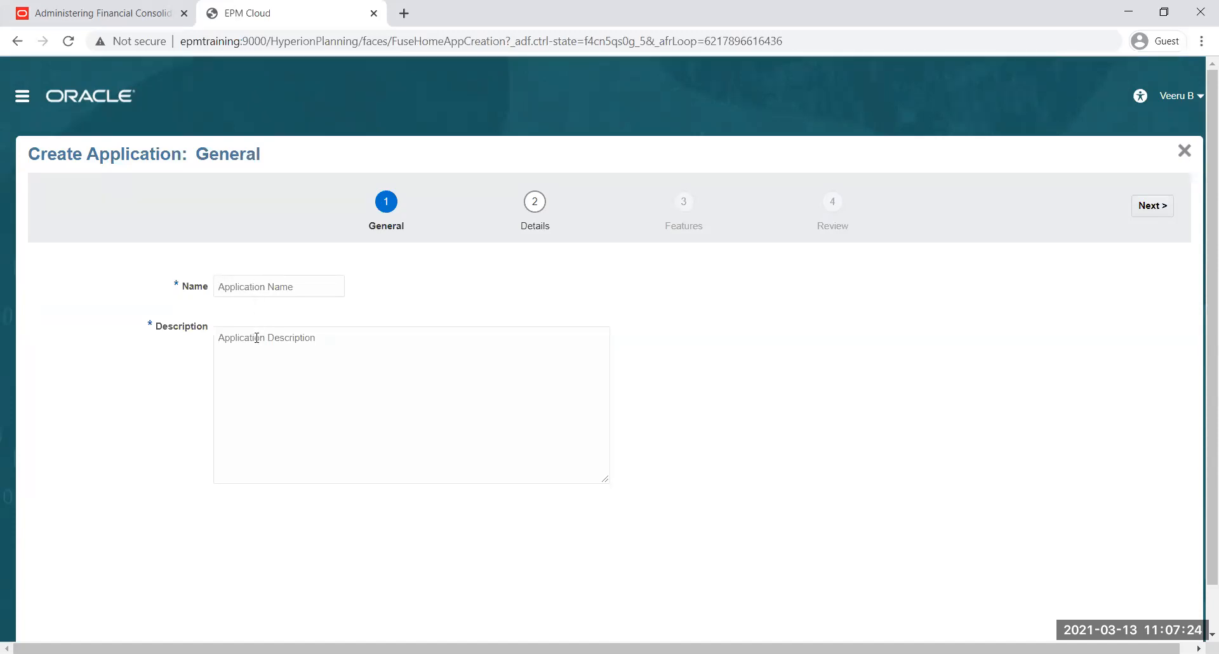
click(258, 286)
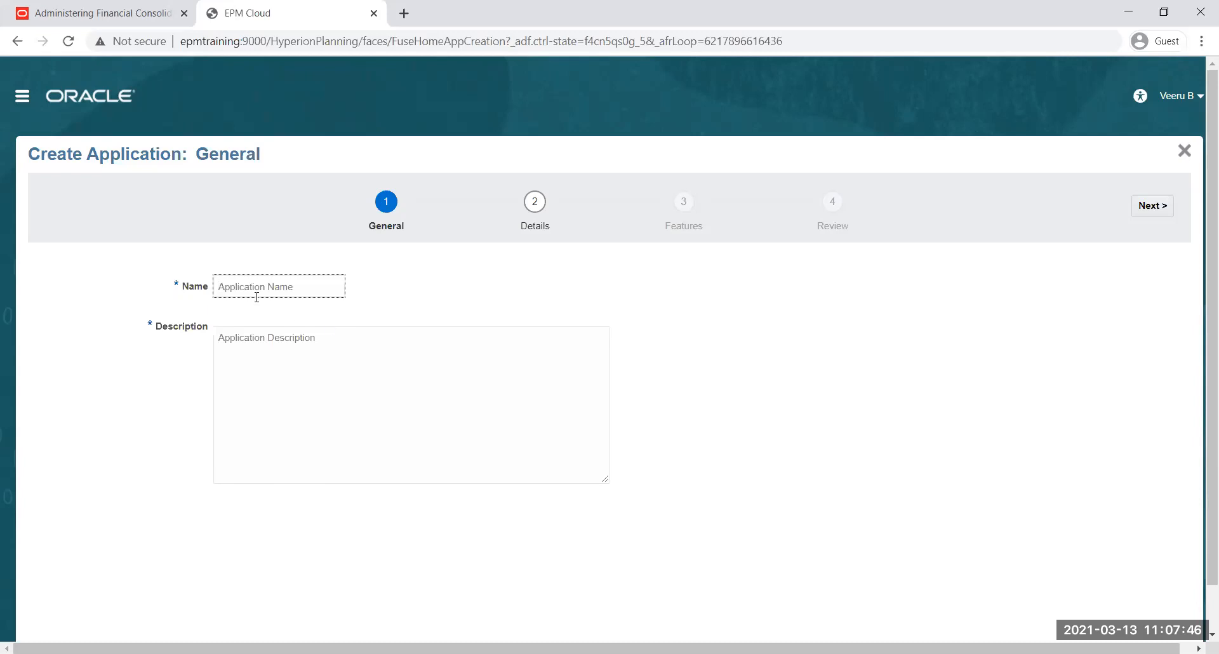
text(FCCS)
text(XXXX)
key(BackSpace)
key(BackSpace)
key(BackSpace)
key(BackSpace)
drag(254, 287, 215, 292)
Set the application description to "FCCS Training Application" and continue to the Details stage
click(270, 354)
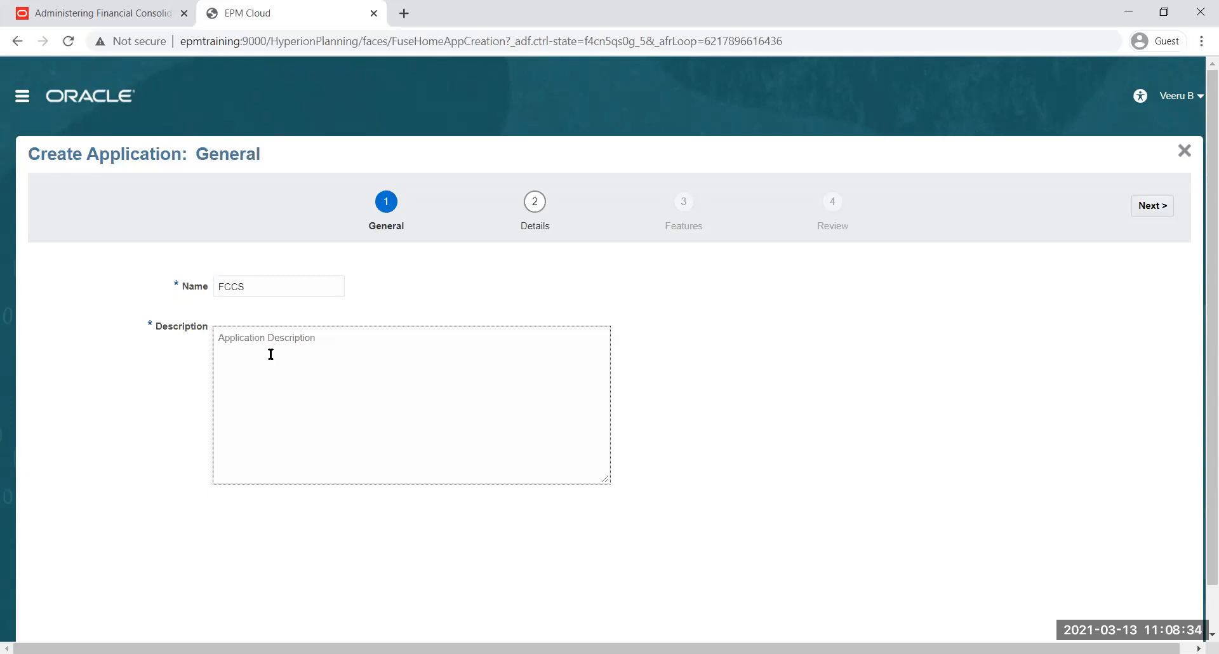
text(FCCS Training Application)
click(1156, 207)
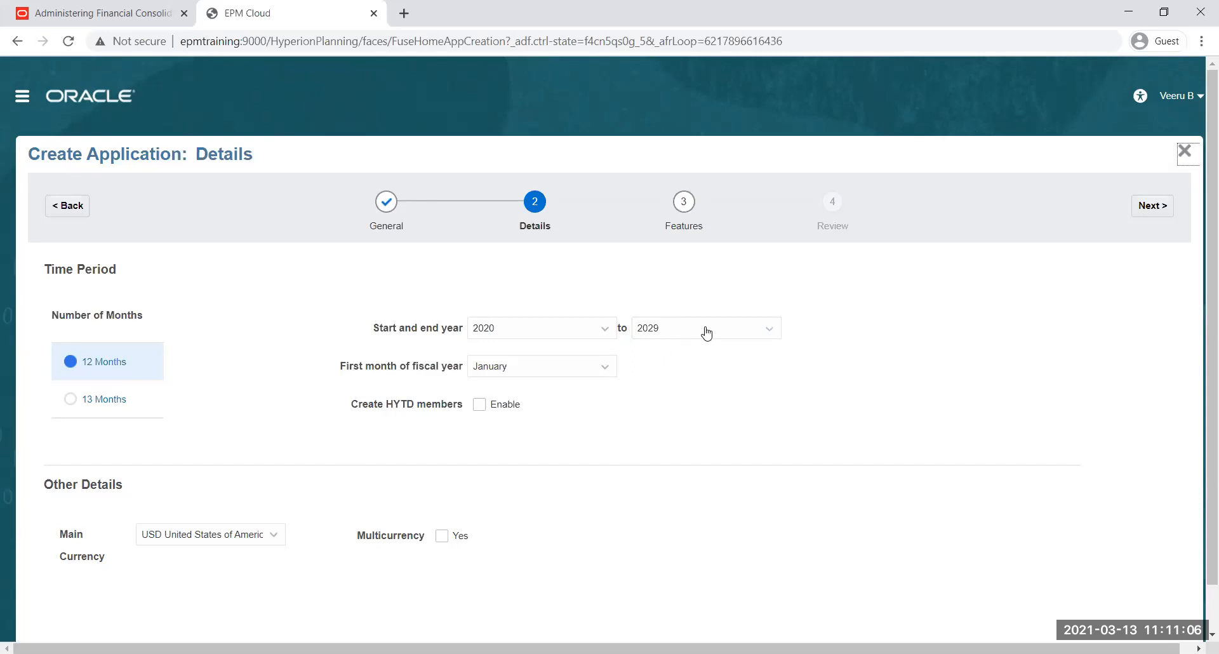
Set the end year of the application's time period to 2030
click(766, 331)
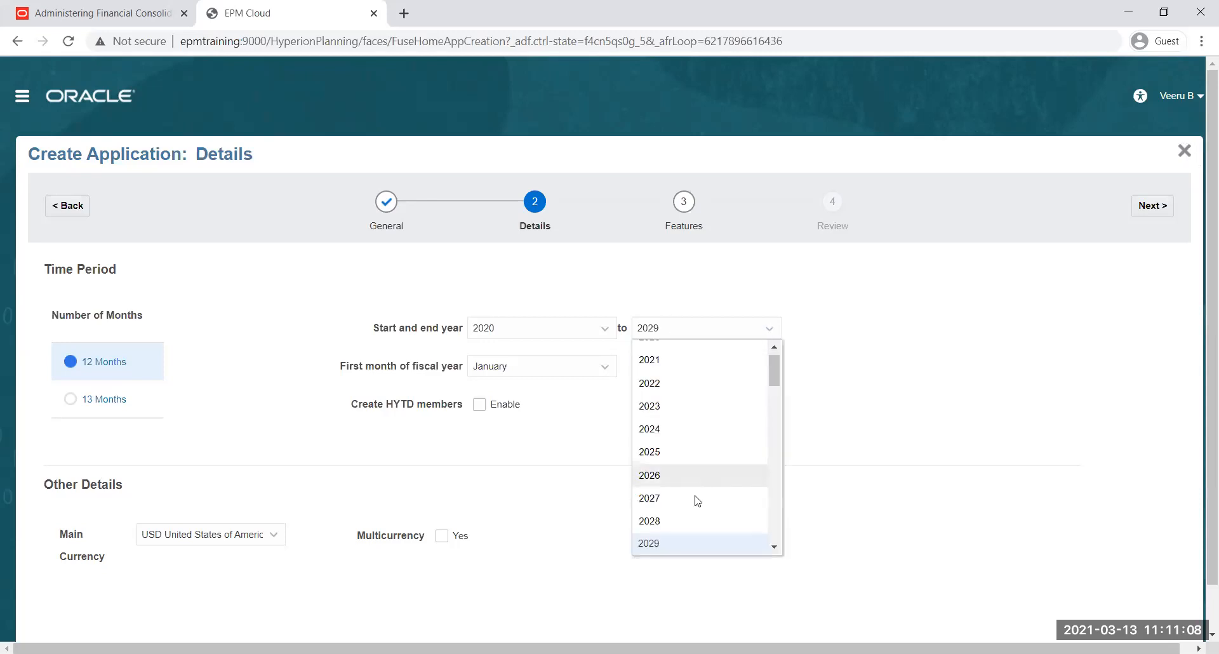
click(773, 547)
click(657, 536)
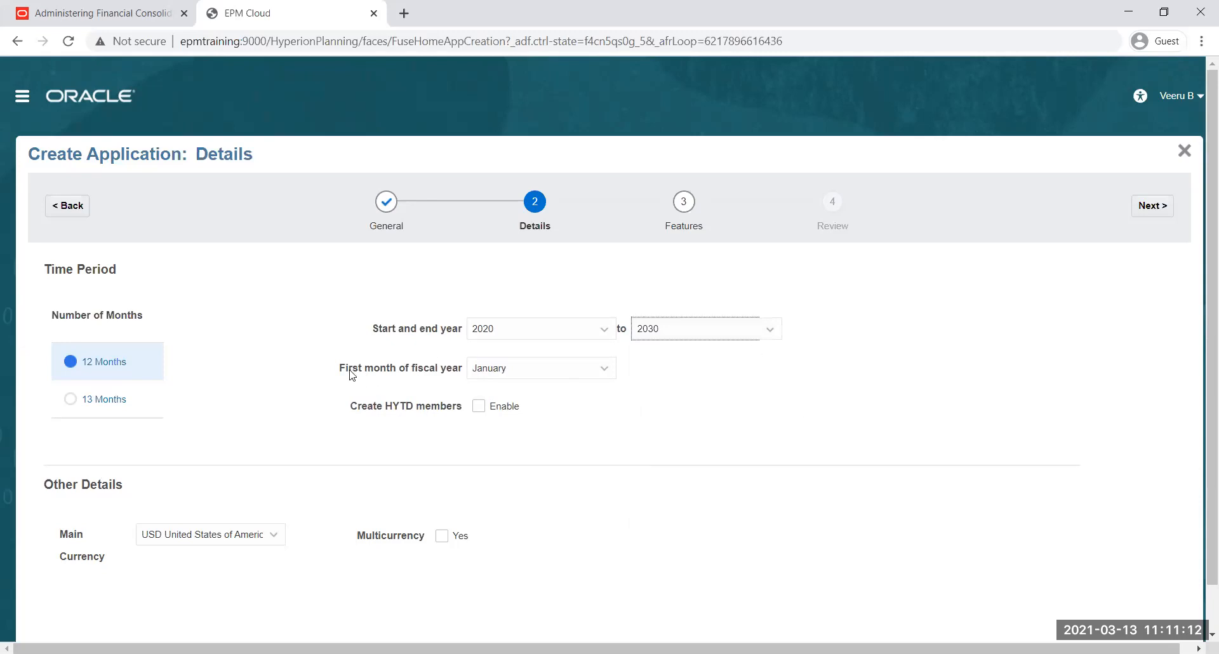
Try April and July as the first month of the fiscal year, and return it to January
drag(337, 367, 466, 373)
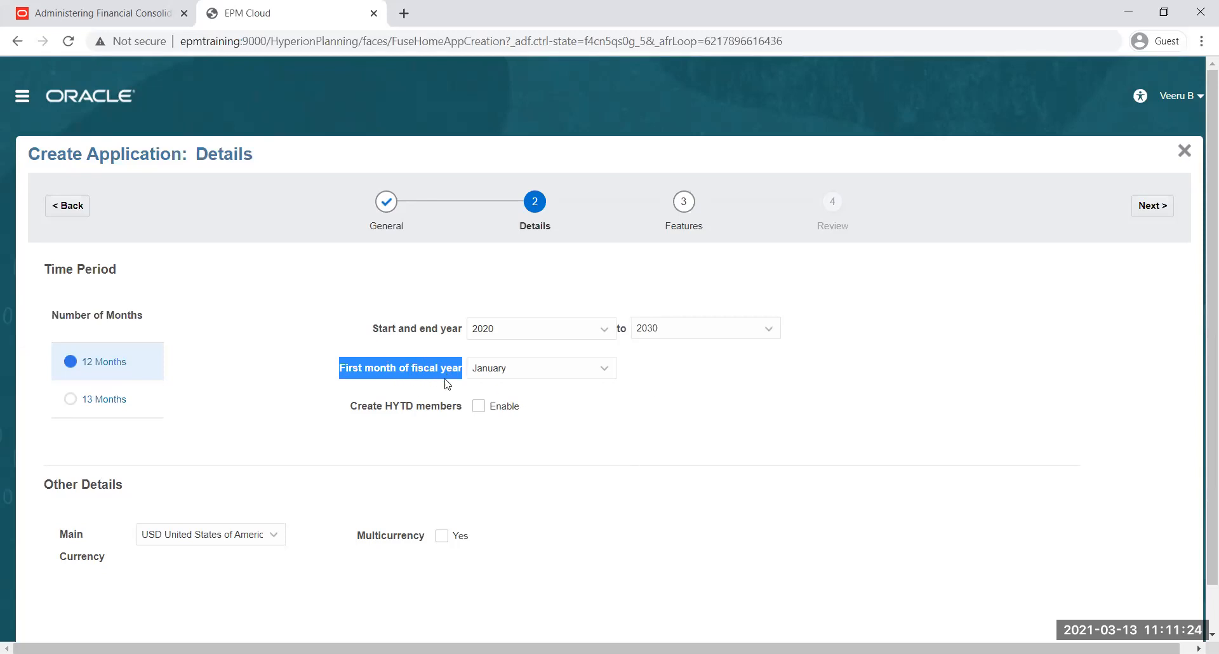
click(538, 375)
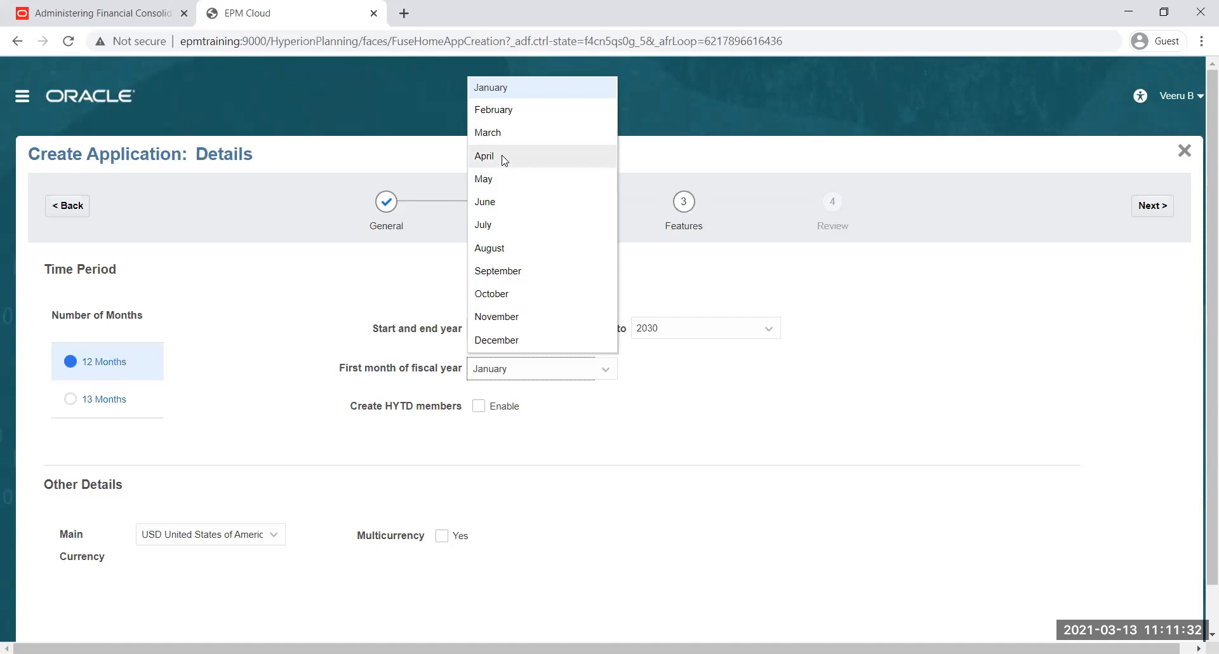
click(669, 418)
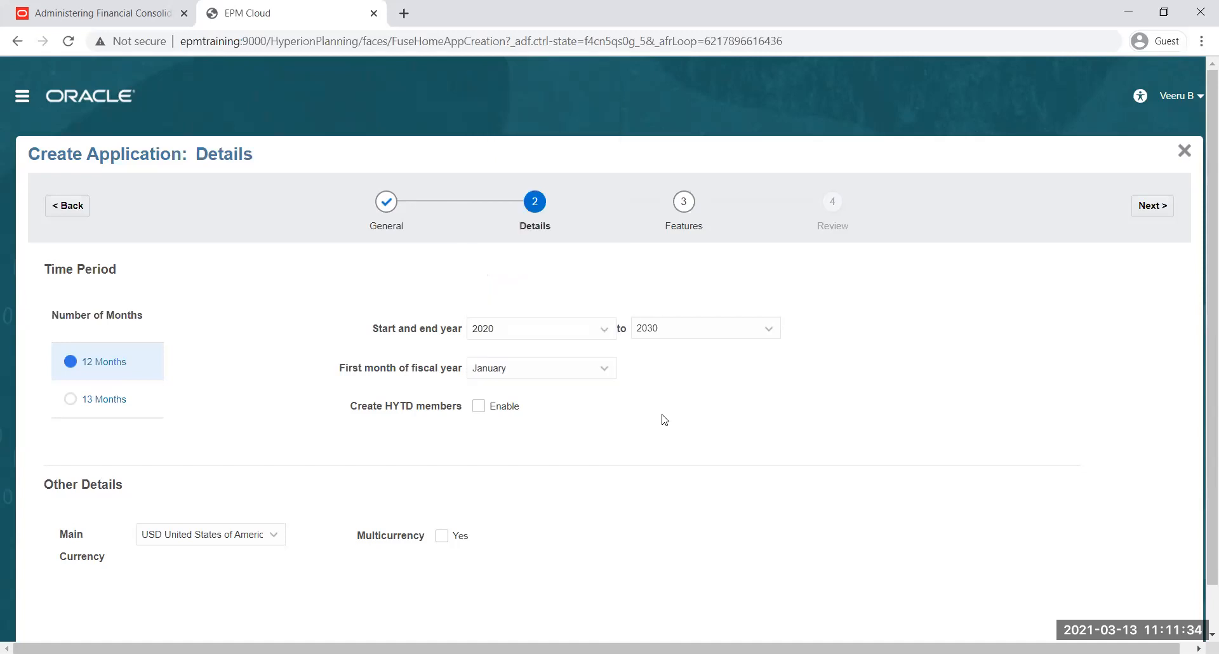
click(605, 368)
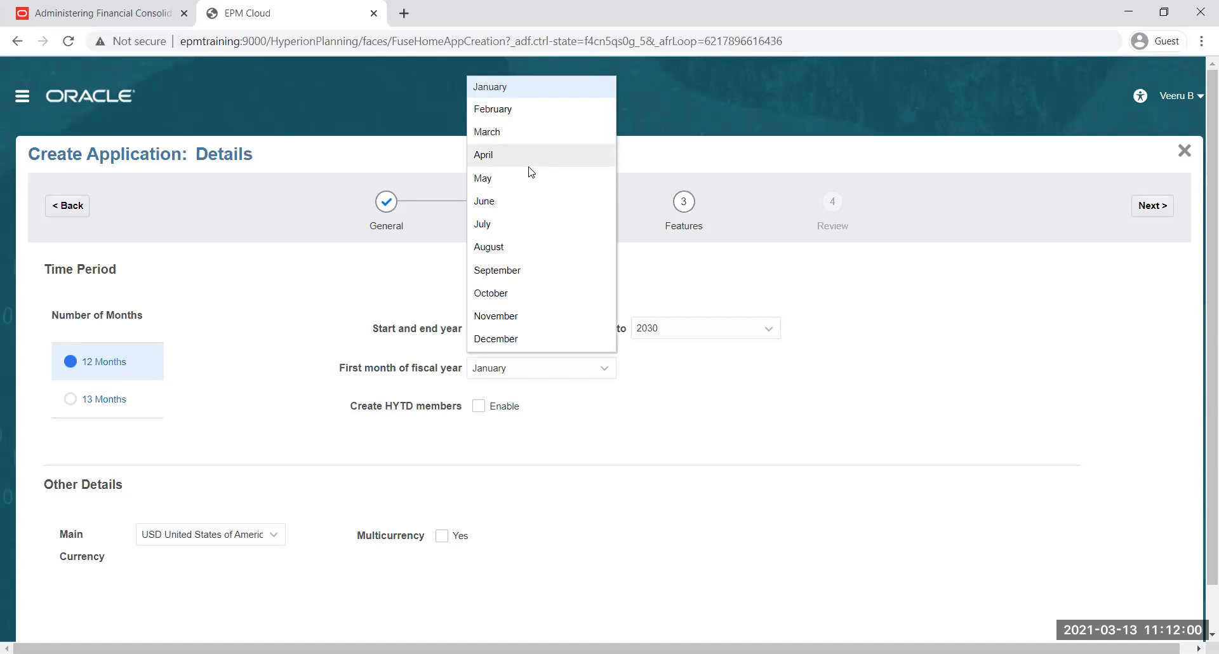
click(516, 157)
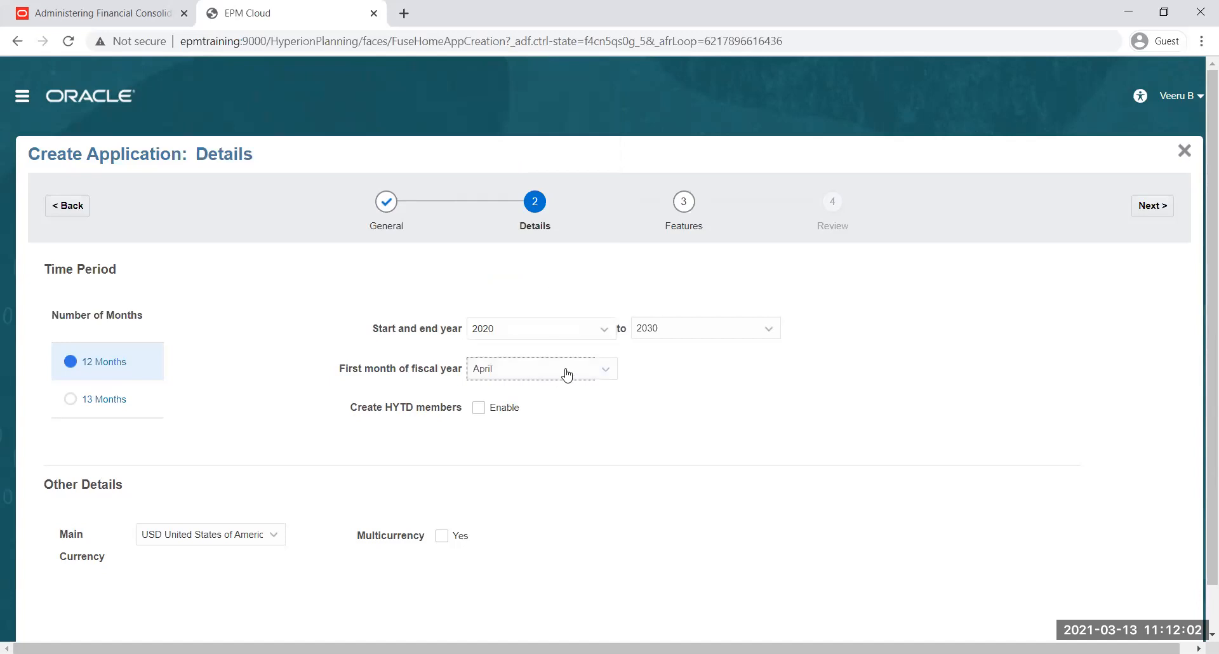
click(606, 374)
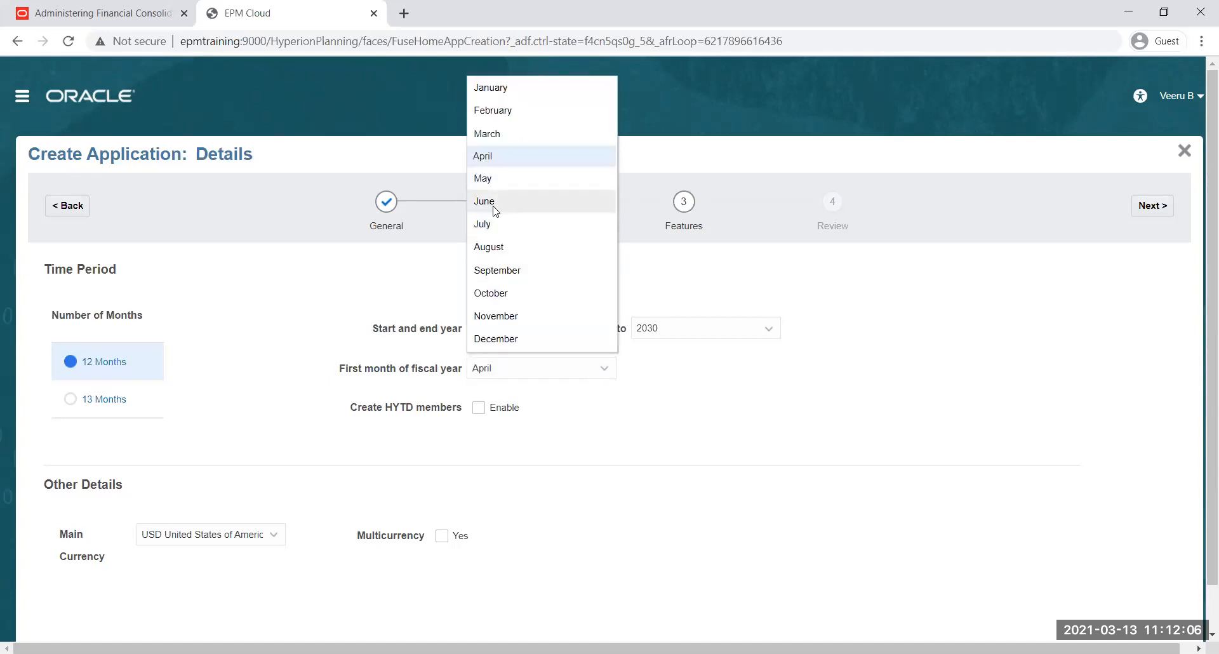
click(494, 225)
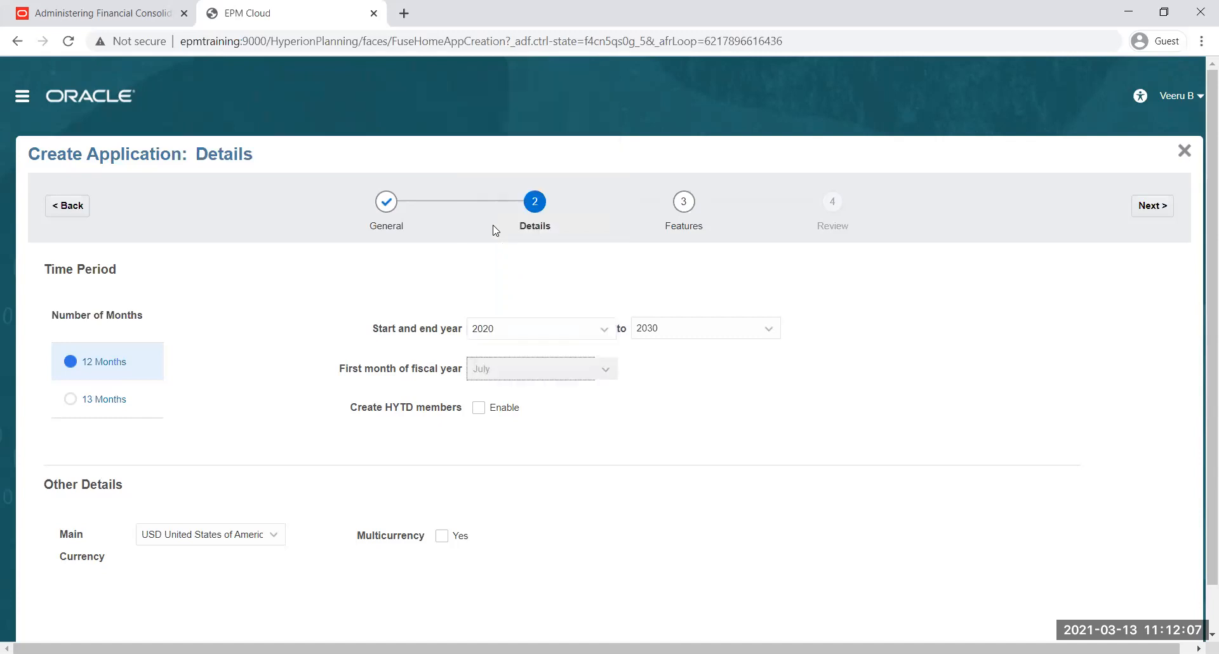
click(606, 373)
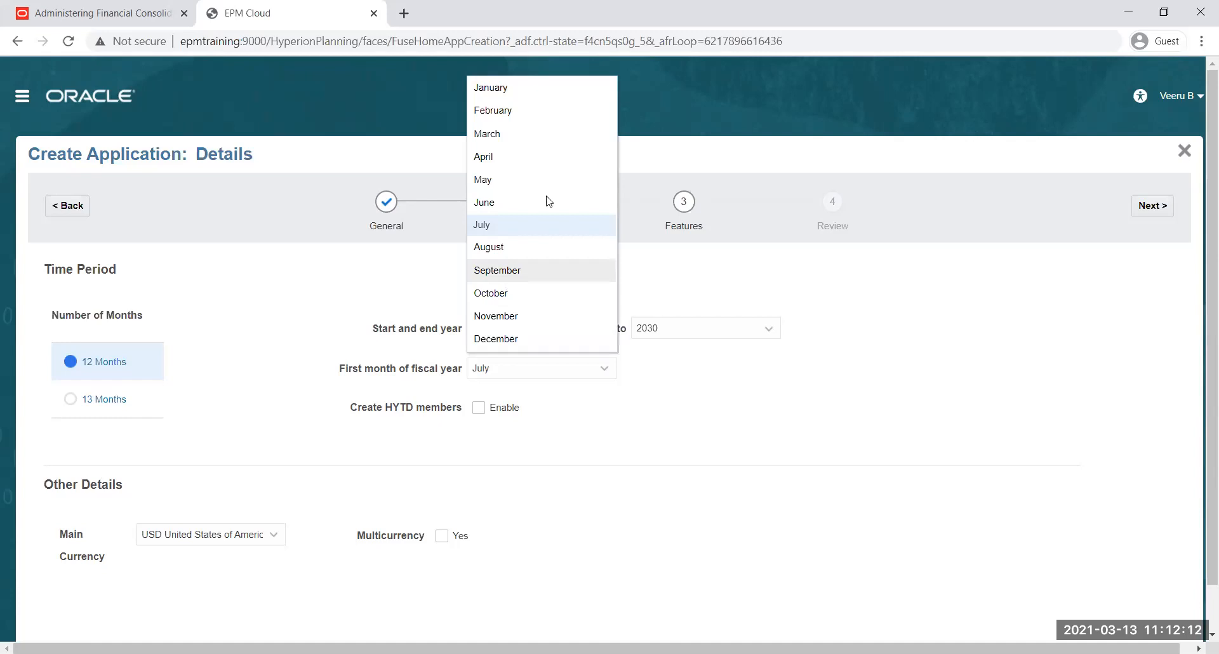
click(499, 89)
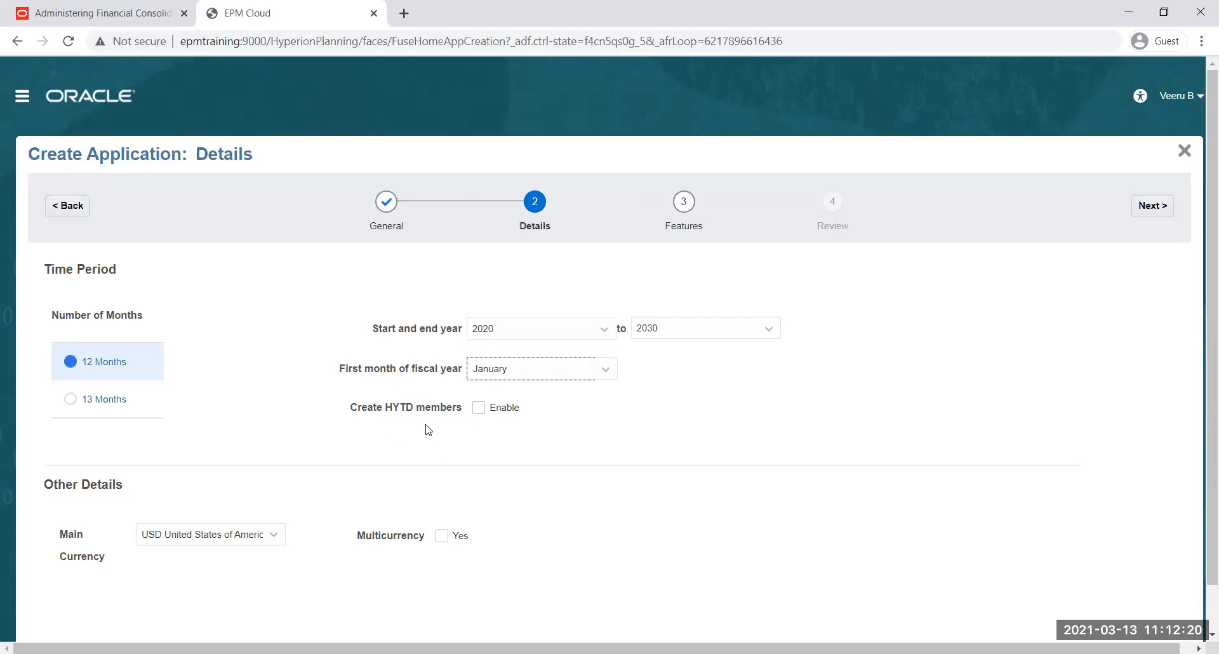
Enable the creation of HYTD members and look through the available main currencies without changing the selection
click(479, 409)
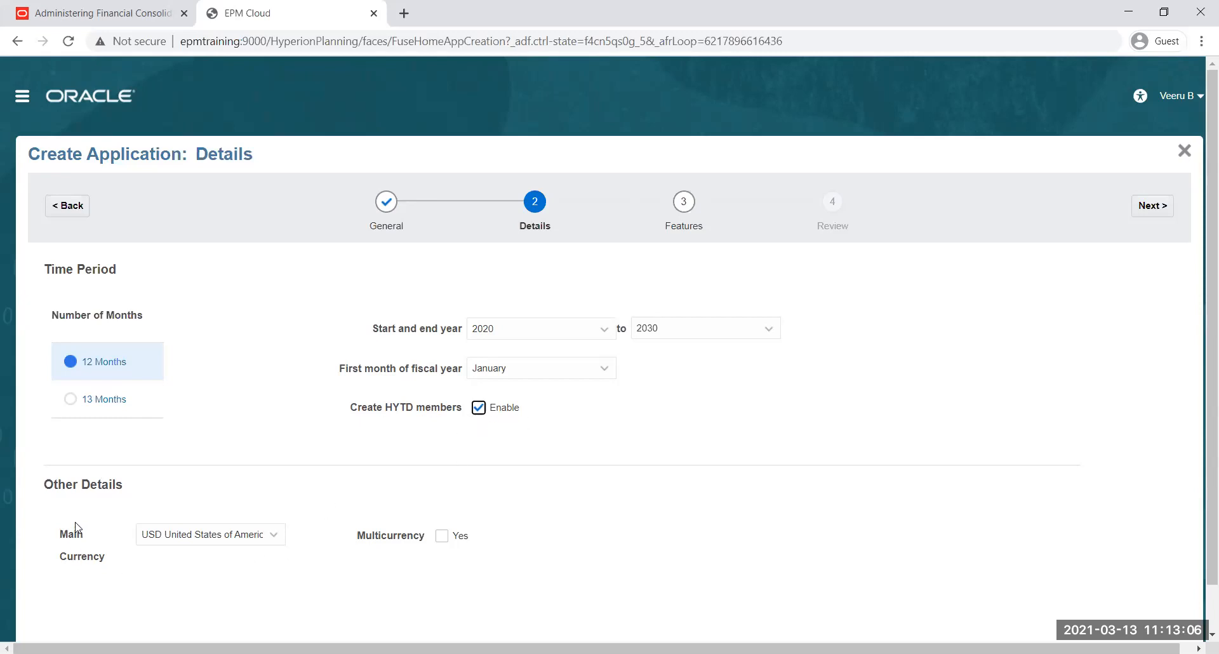
click(273, 537)
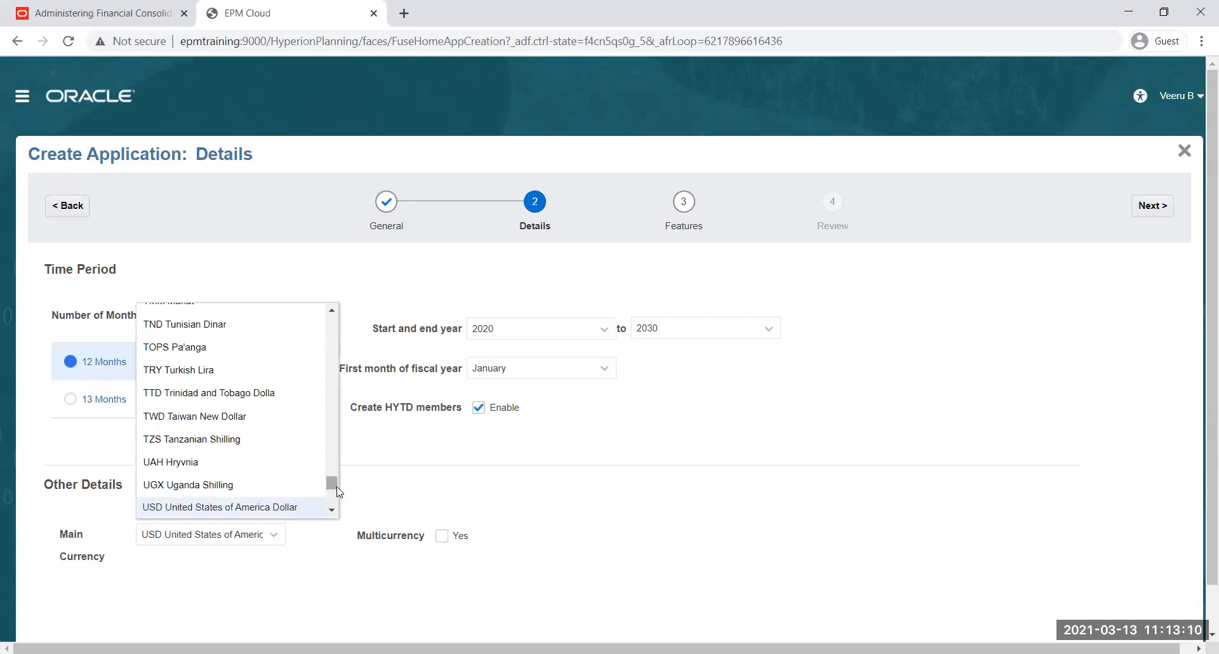
drag(333, 481, 338, 516)
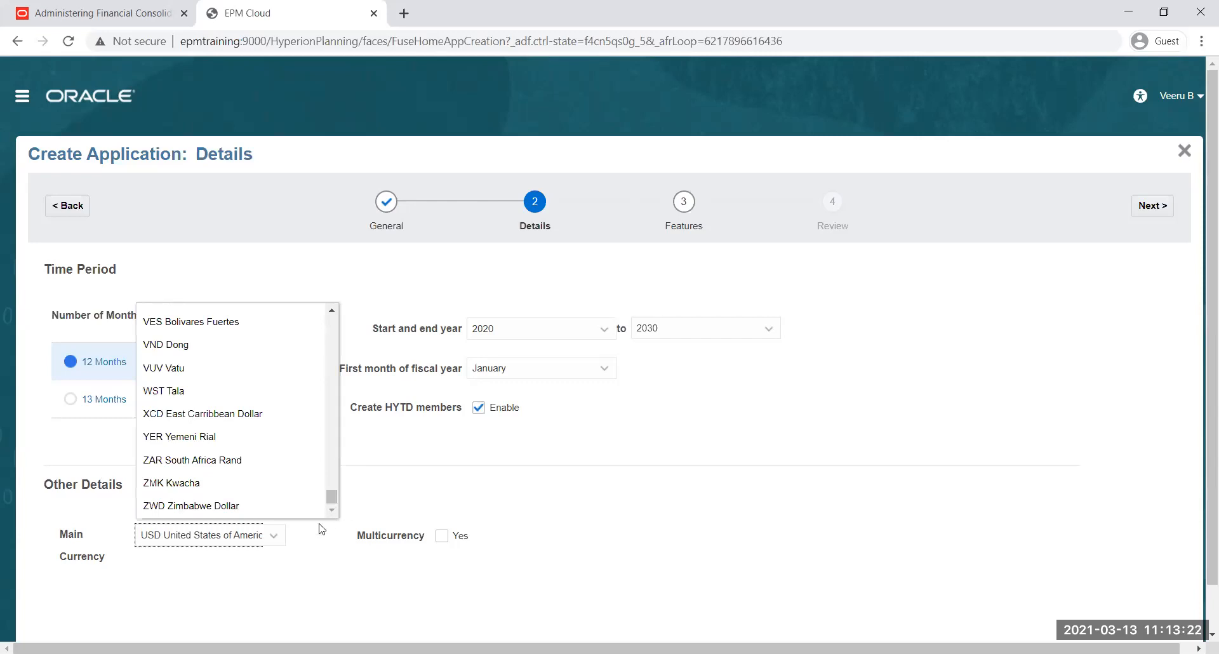
click(307, 550)
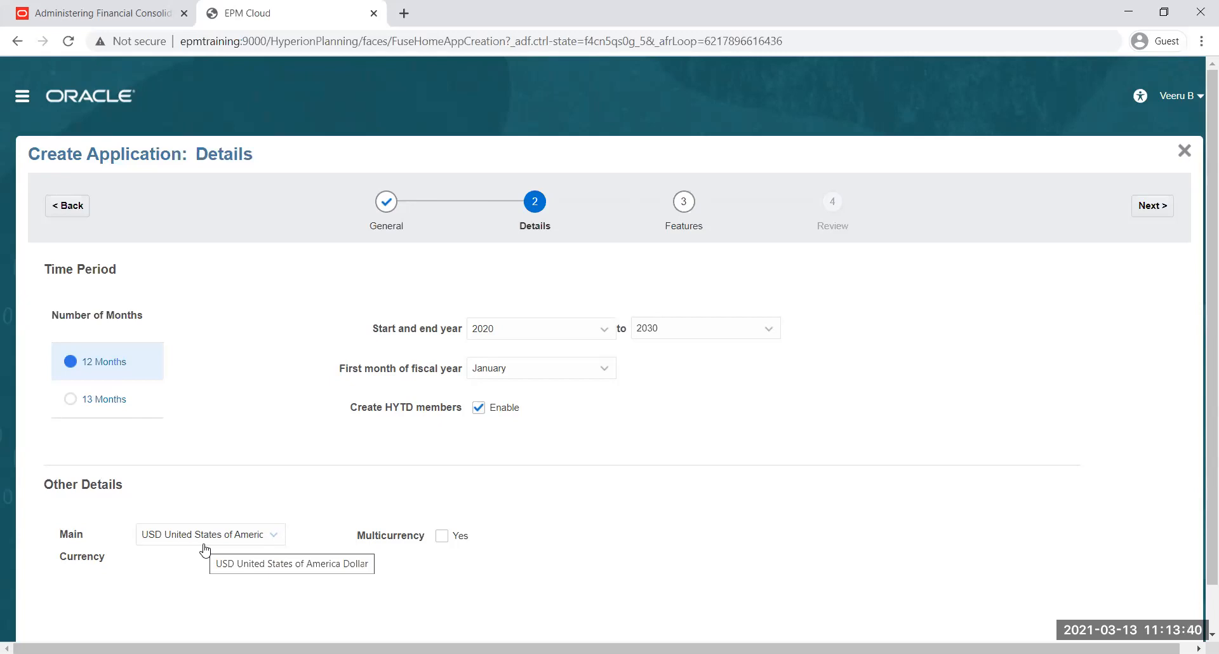
click(277, 538)
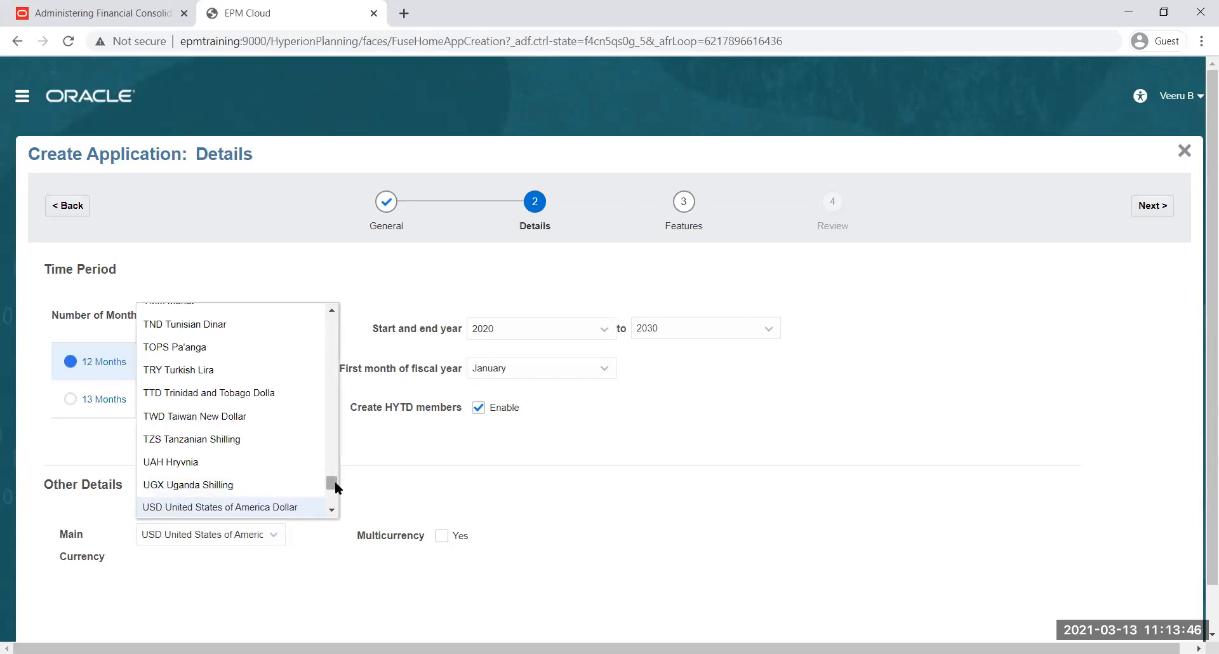
drag(333, 481, 347, 323)
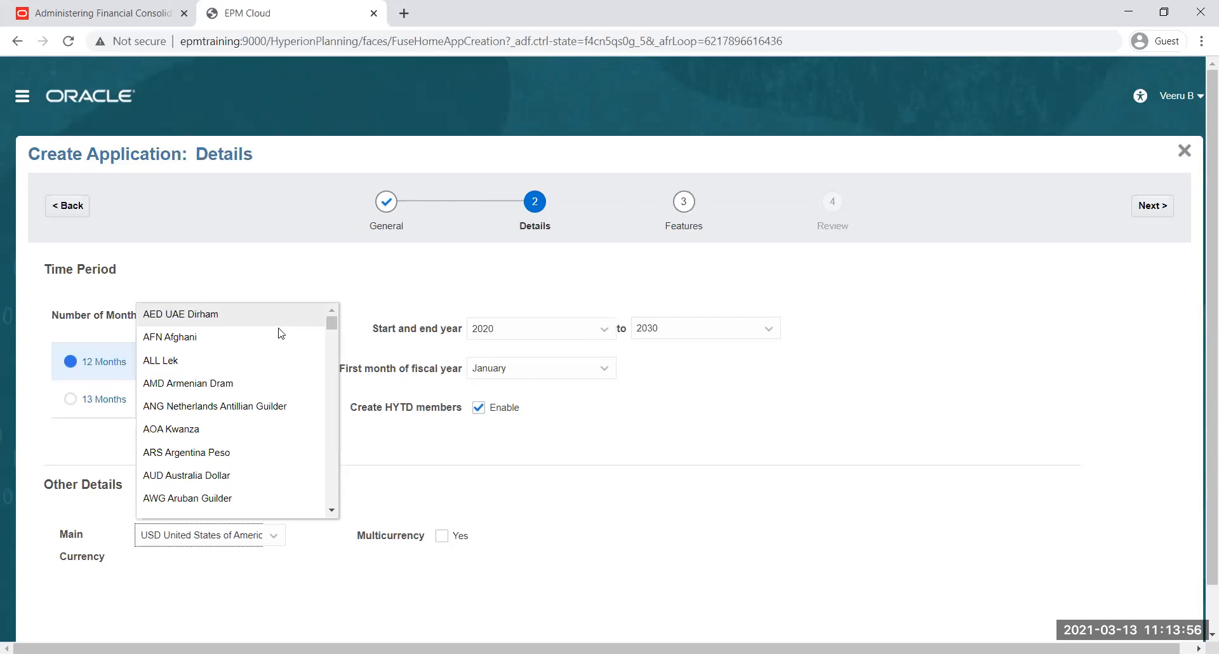
click(206, 600)
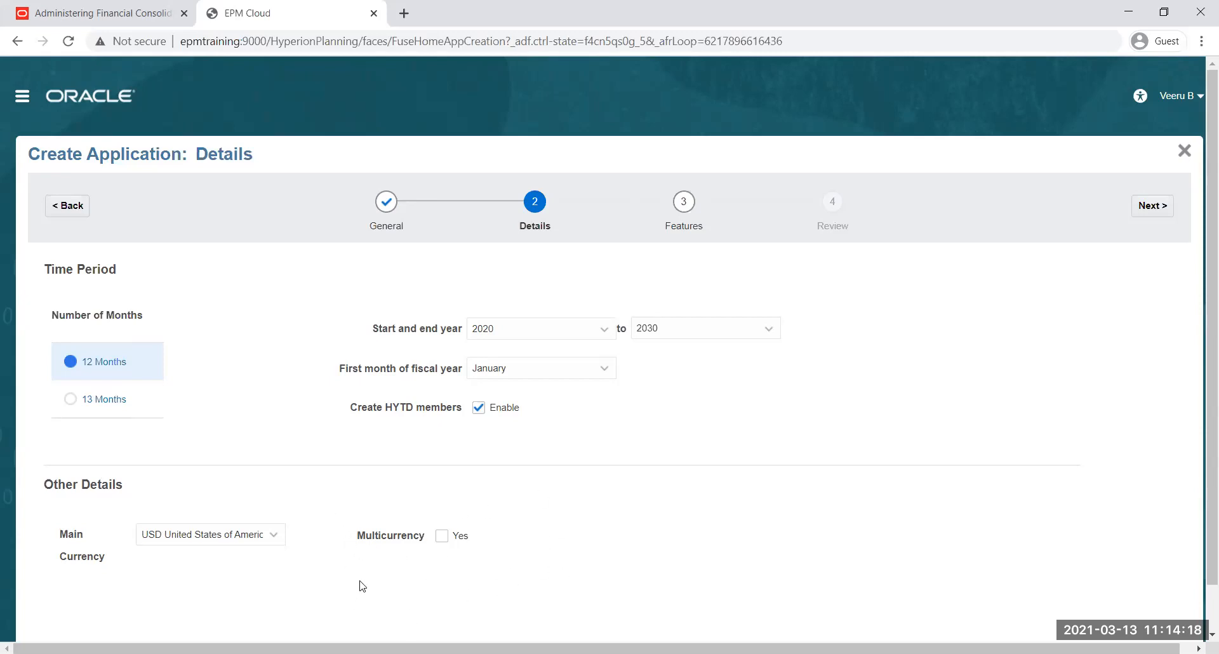
Enable Multicurrency for the application and continue to the Features stage
click(443, 536)
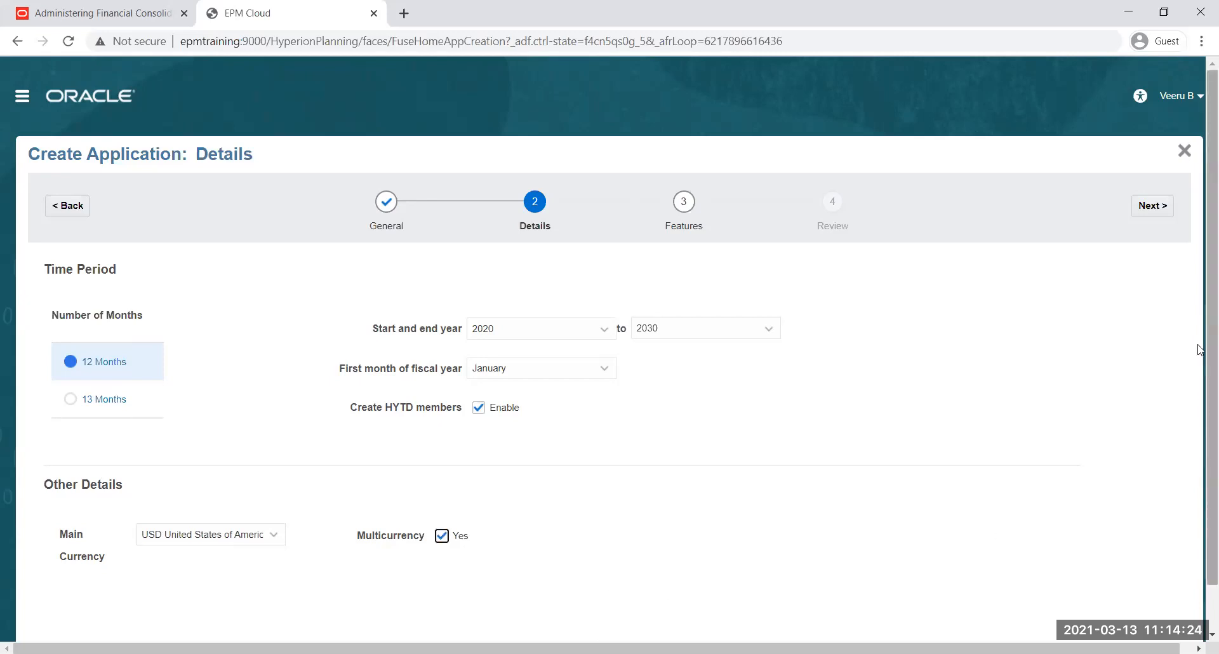
click(1153, 206)
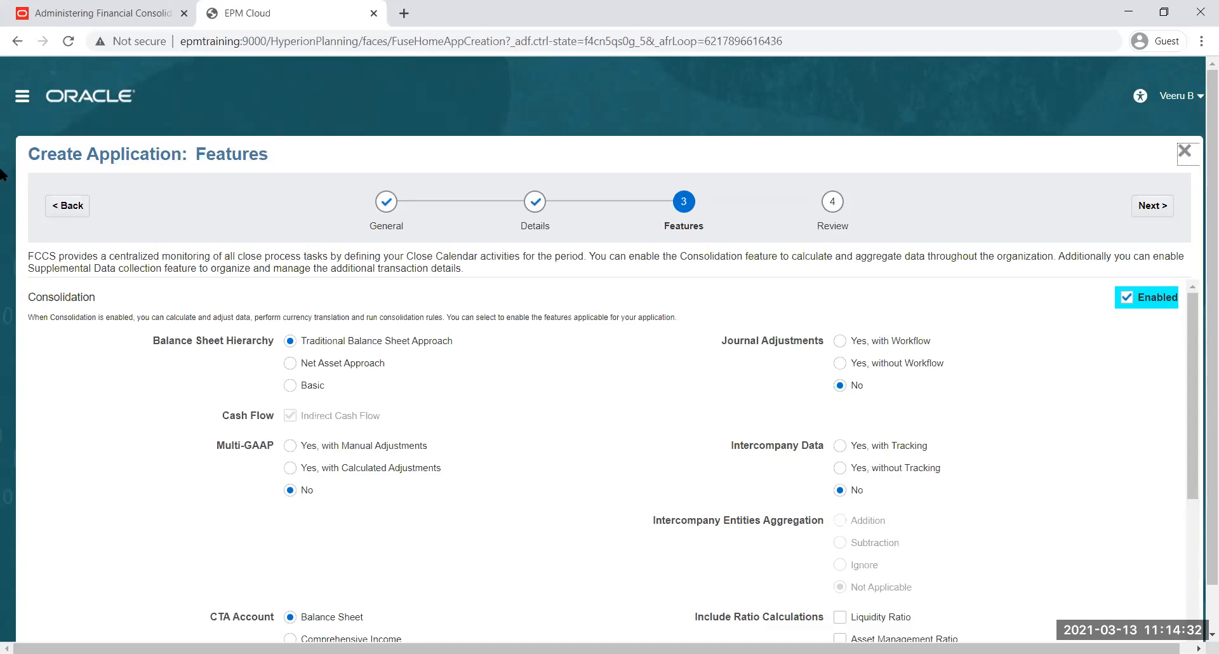
click(68, 207)
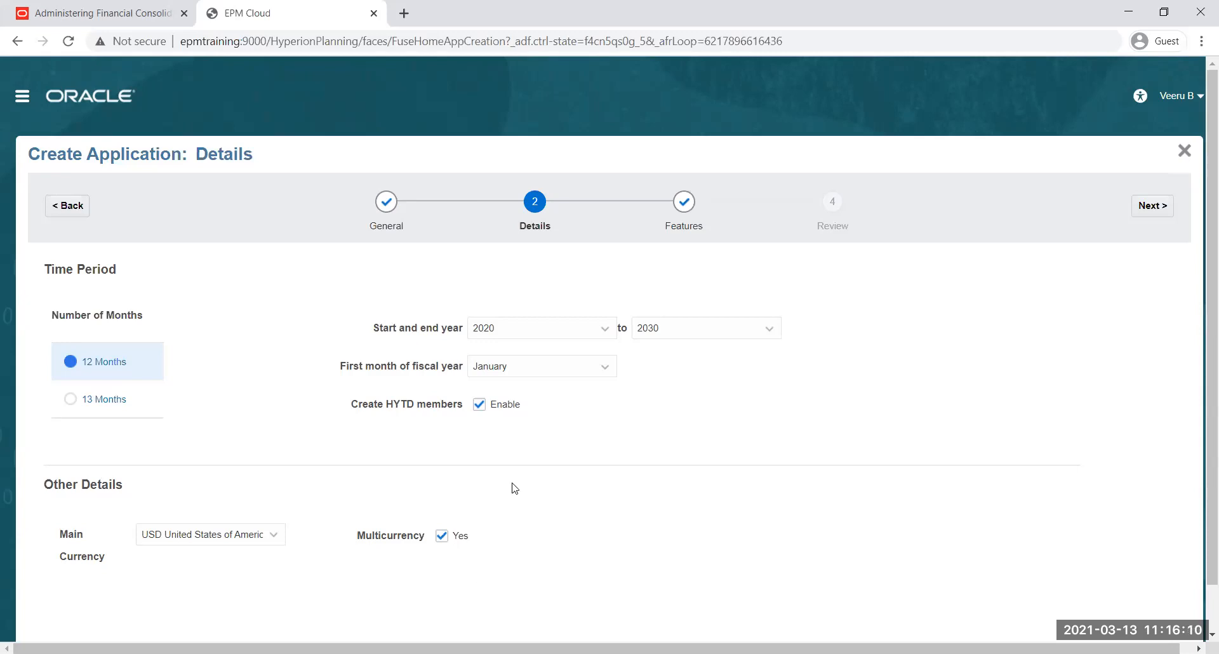
click(1153, 205)
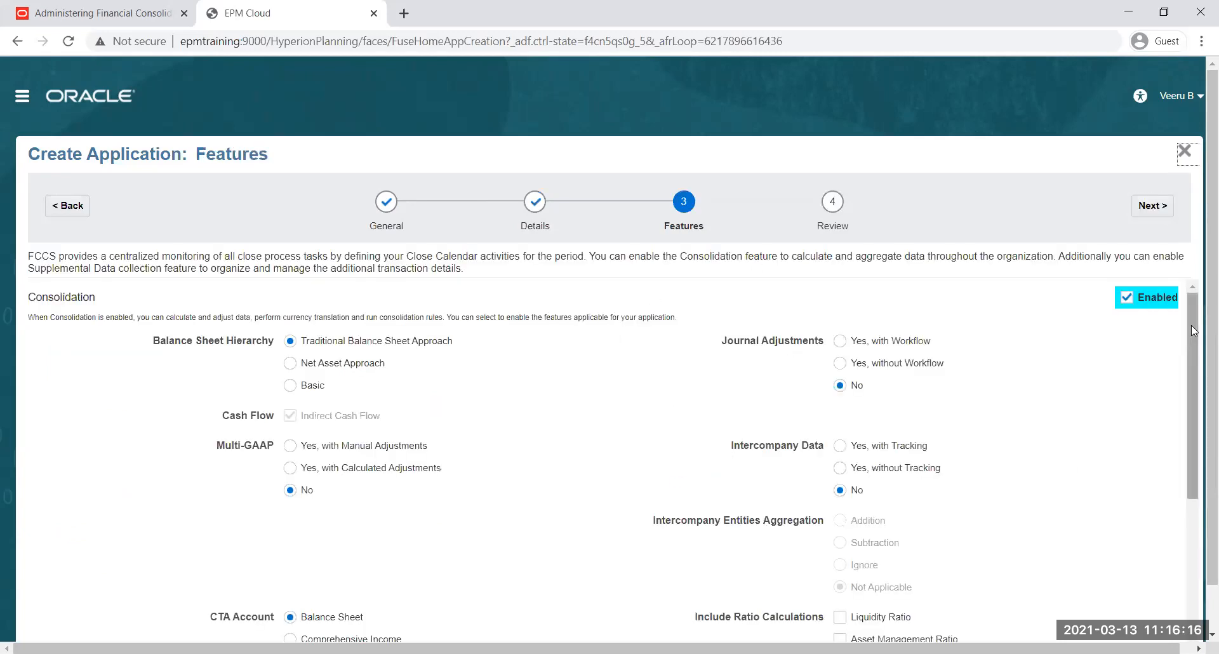
Review the consolidation feature options, from Balance Sheet Hierarchy and Journal Adjustments down to Custom Dimensions
scroll(1198, 265, down, 1)
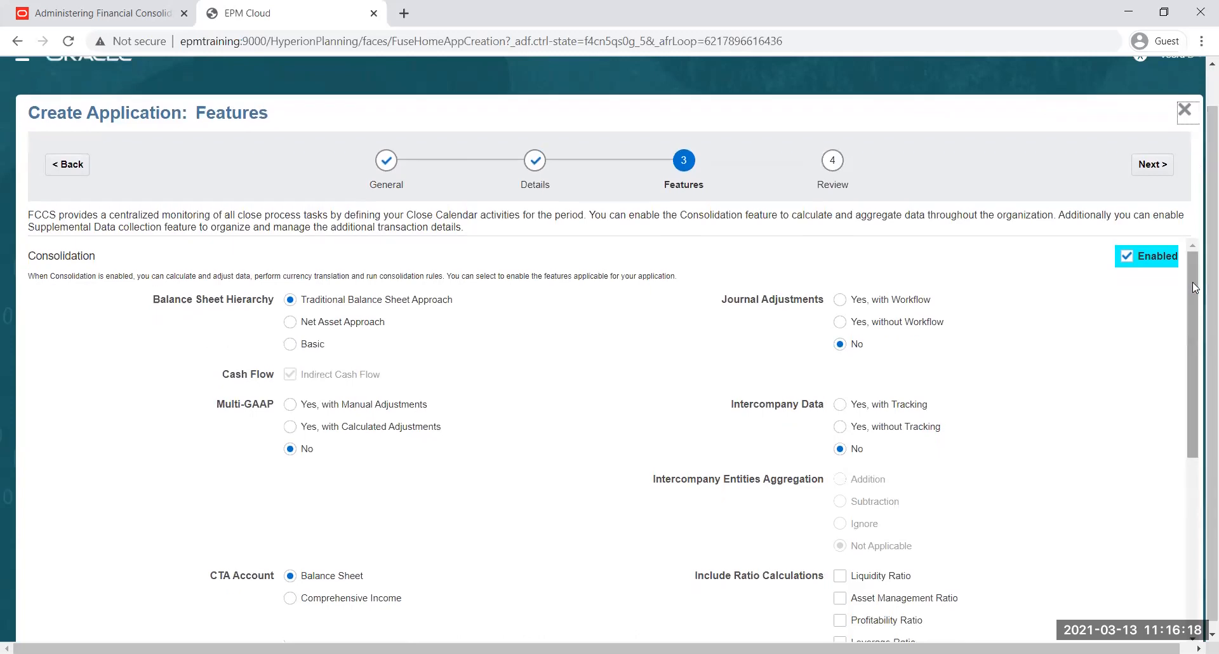
scroll(1191, 287, down, 5)
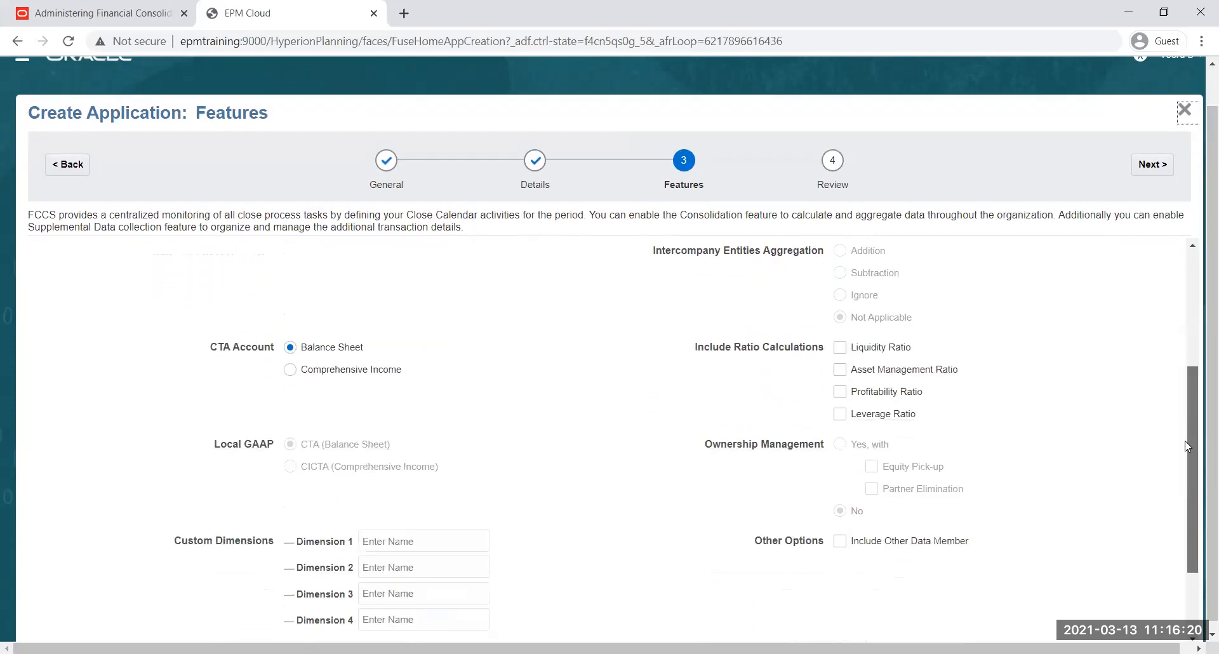
scroll(1193, 367, up, 4)
scroll(191, 368, up, 2)
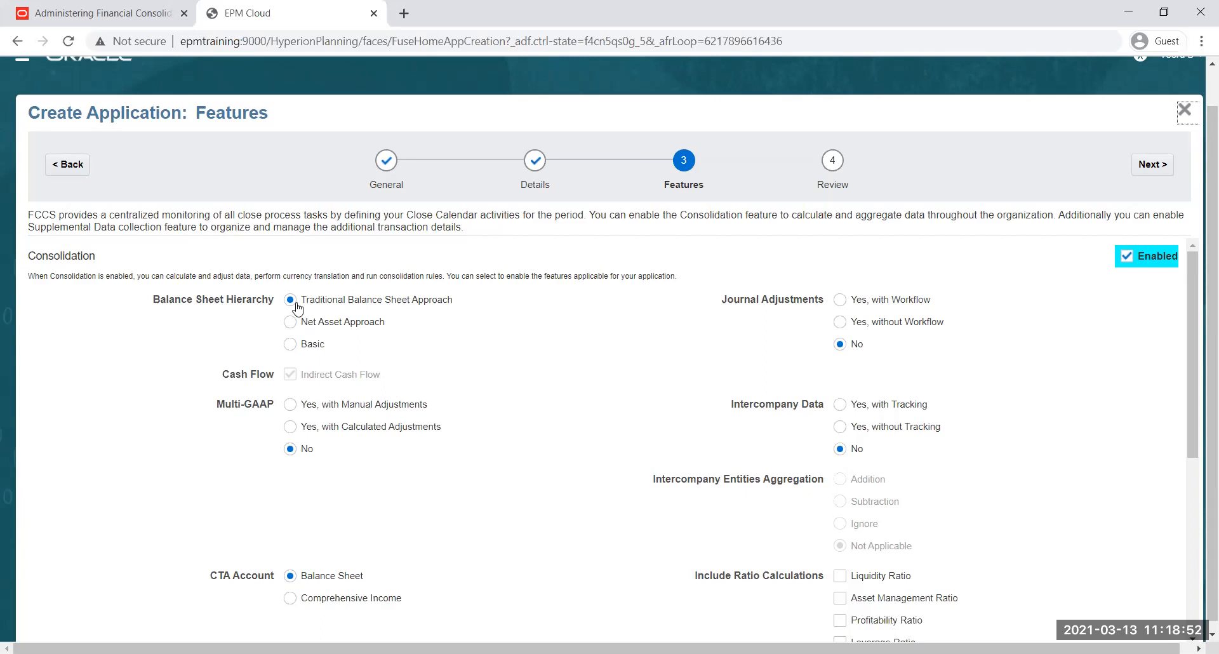
Try the Net Asset Approach and Basic options for Balance Sheet Hierarchy, and return it to Traditional Balance Sheet Approach
drag(222, 375, 275, 376)
click(340, 337)
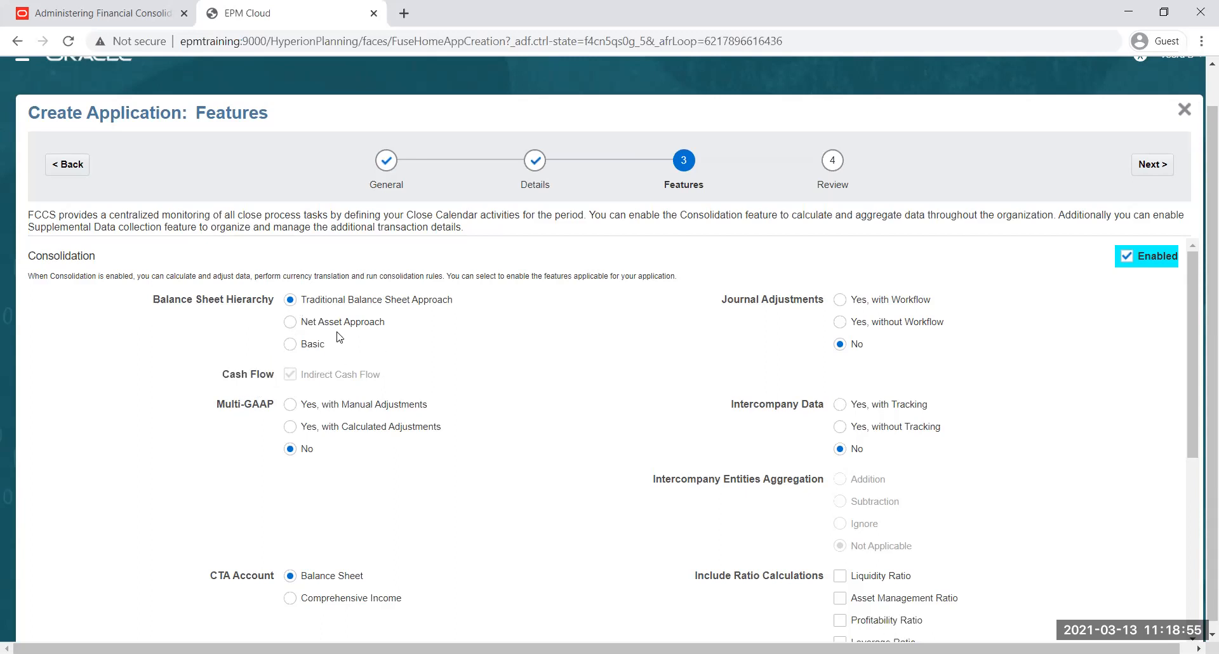
click(290, 346)
click(291, 300)
click(290, 322)
click(290, 344)
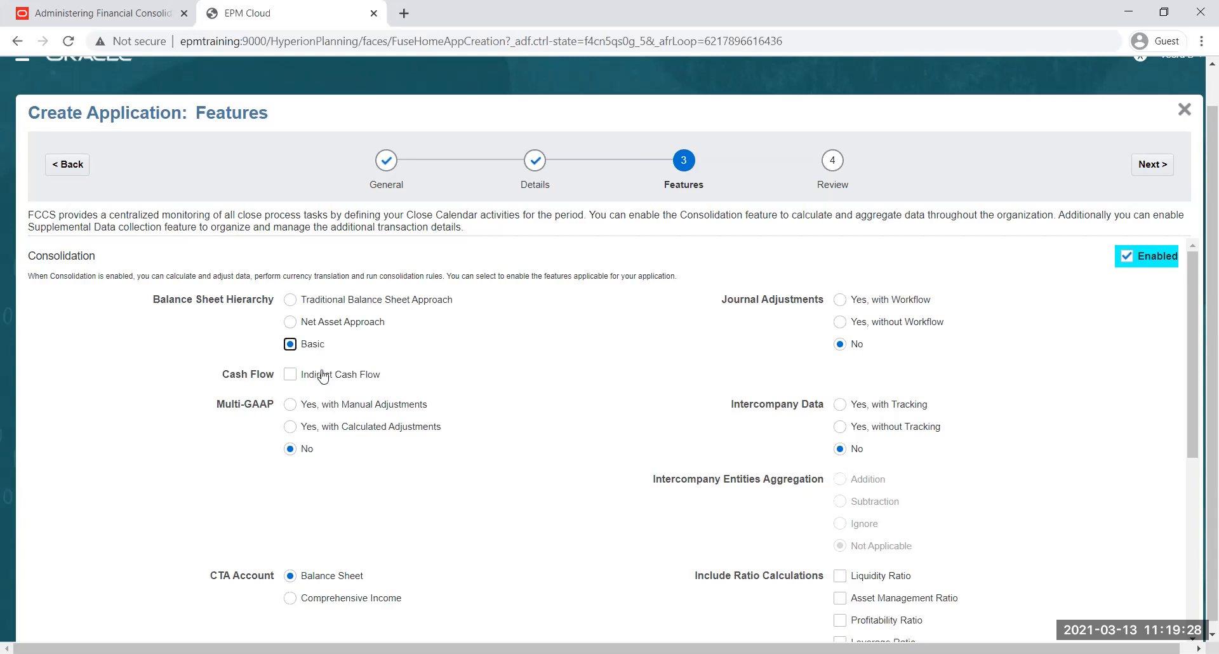
click(291, 301)
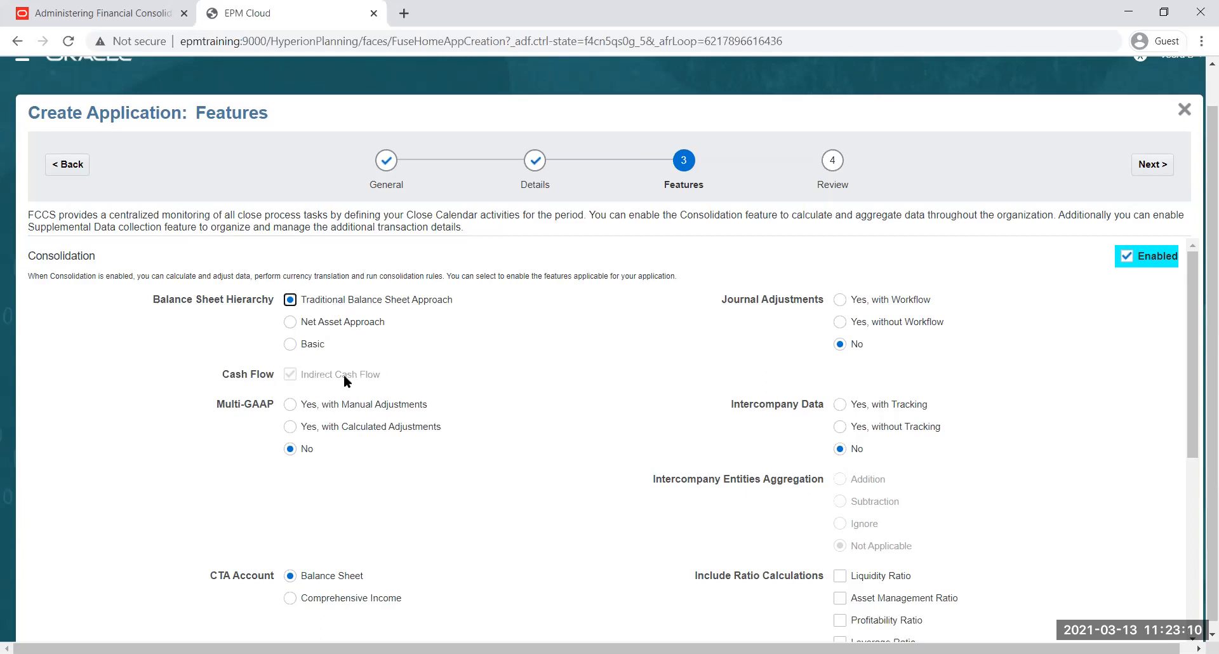
click(290, 344)
click(292, 302)
Set Multi-GAAP to Yes, with Manual Adjustments and check the available Custom Dimensions fields
drag(220, 406, 274, 407)
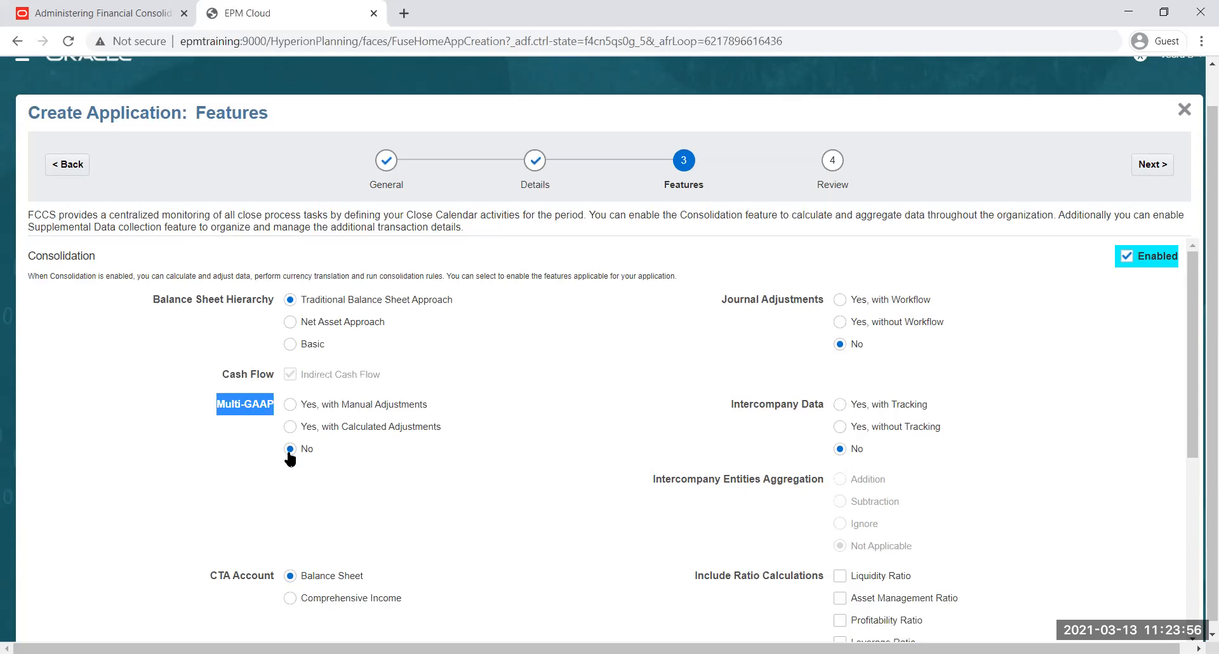
scroll(340, 482, down, 5)
drag(175, 452, 242, 455)
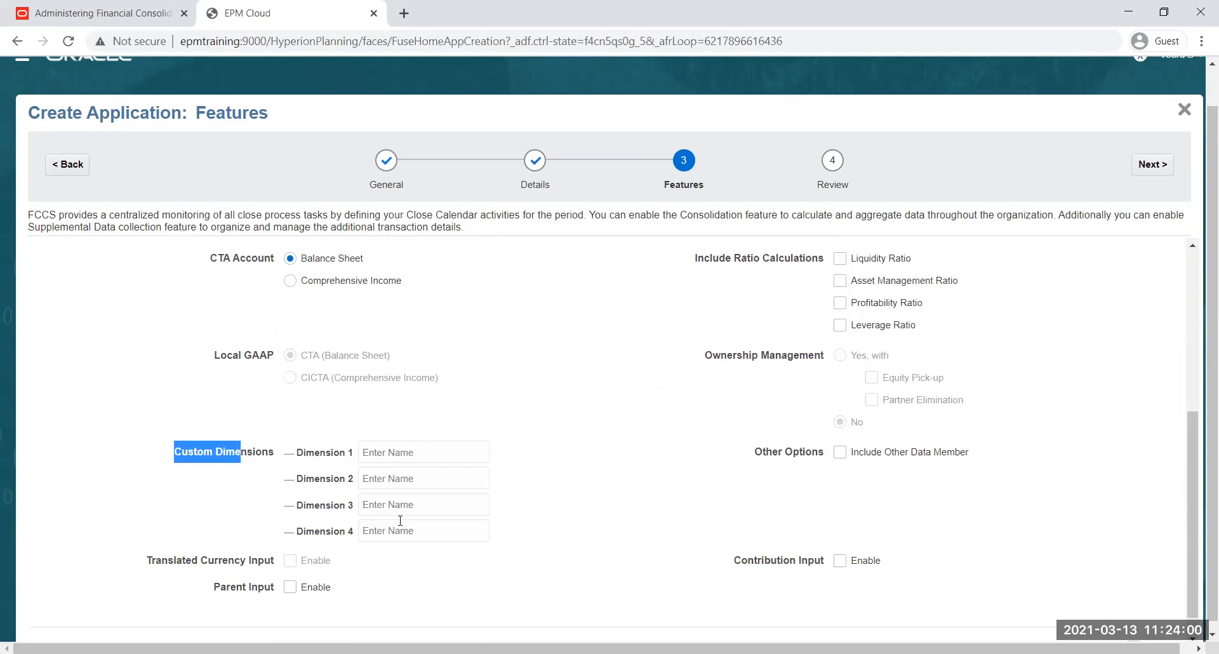
scroll(398, 518, up, 5)
click(290, 406)
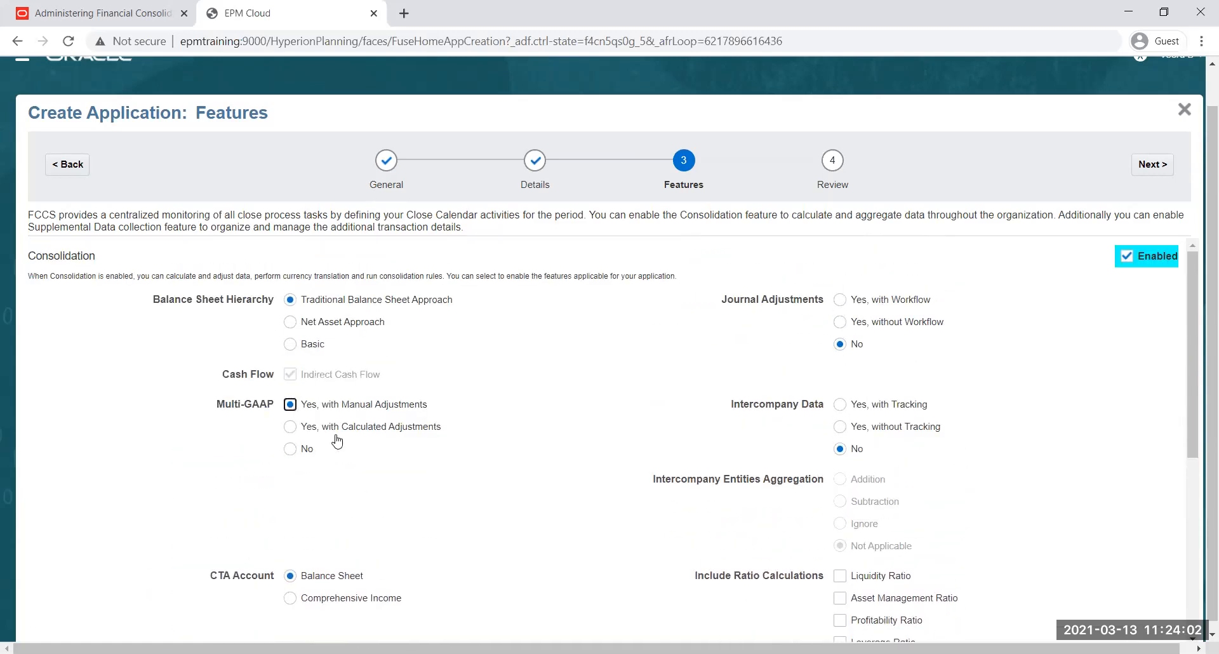
scroll(422, 468, down, 6)
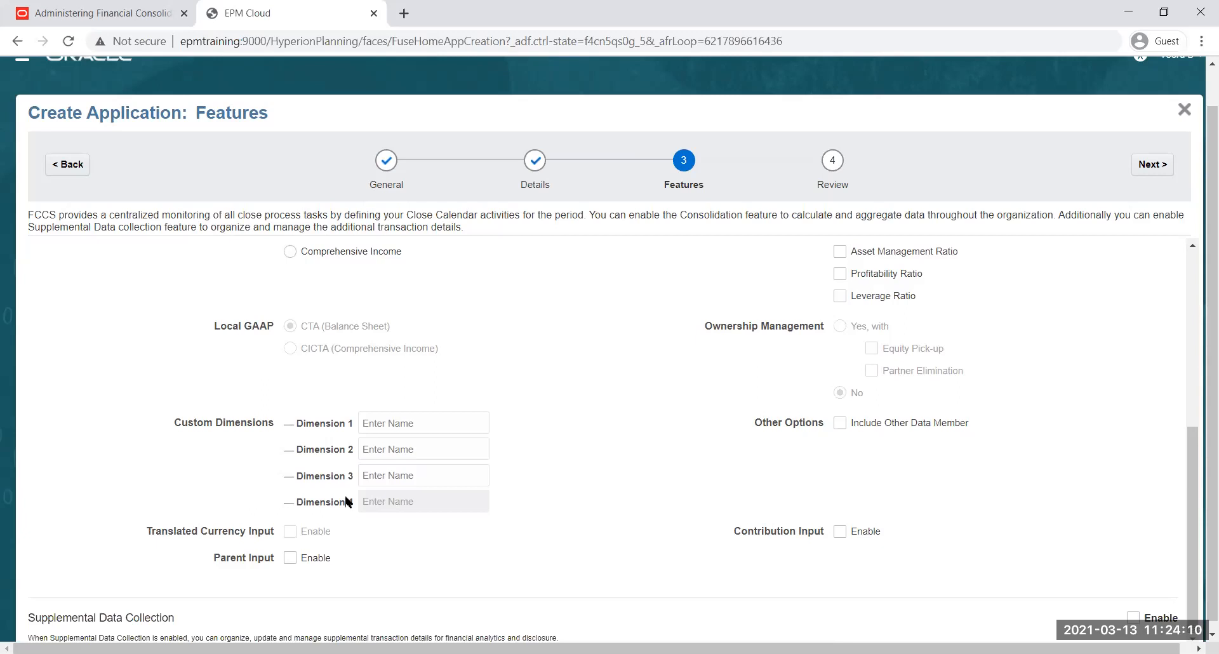
scroll(367, 438, up, 3)
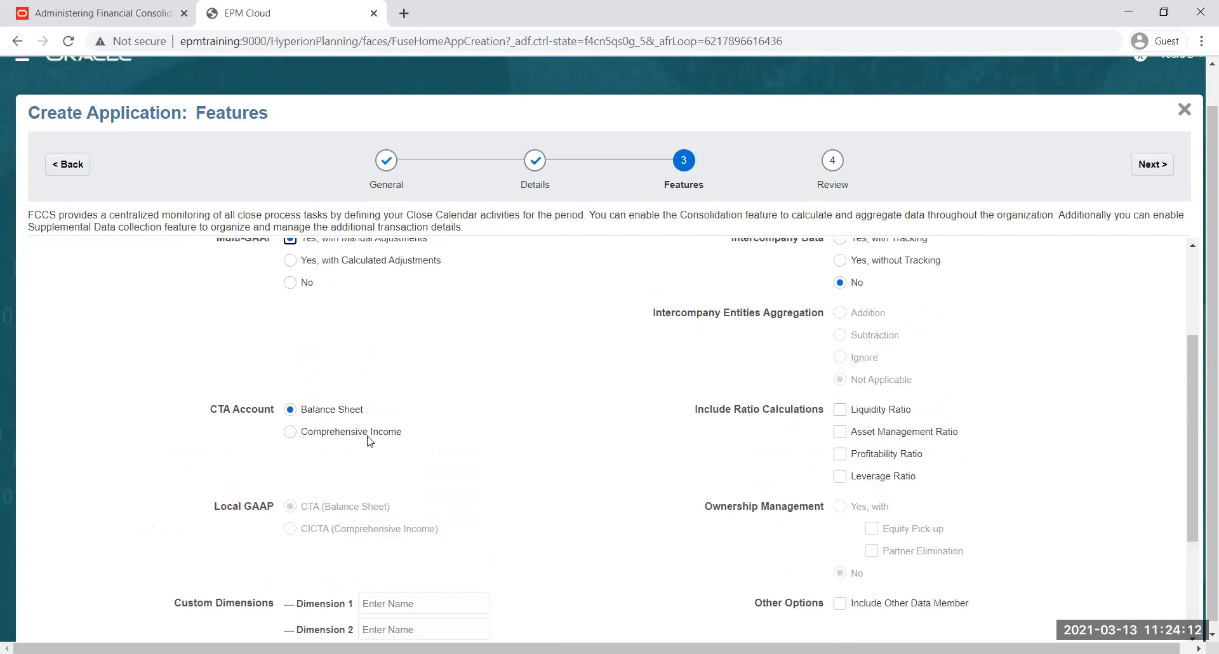
scroll(369, 440, up, 3)
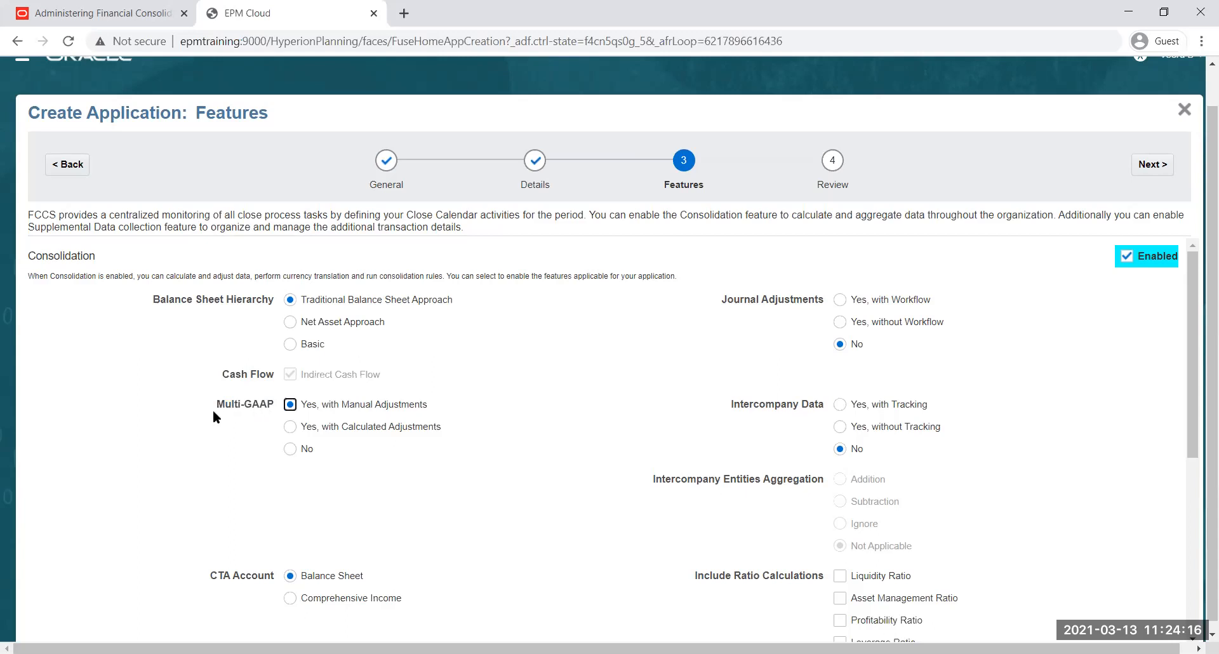
Return Multi-GAAP to No and check the name field of custom Dimension 4
scroll(301, 414, down, 3)
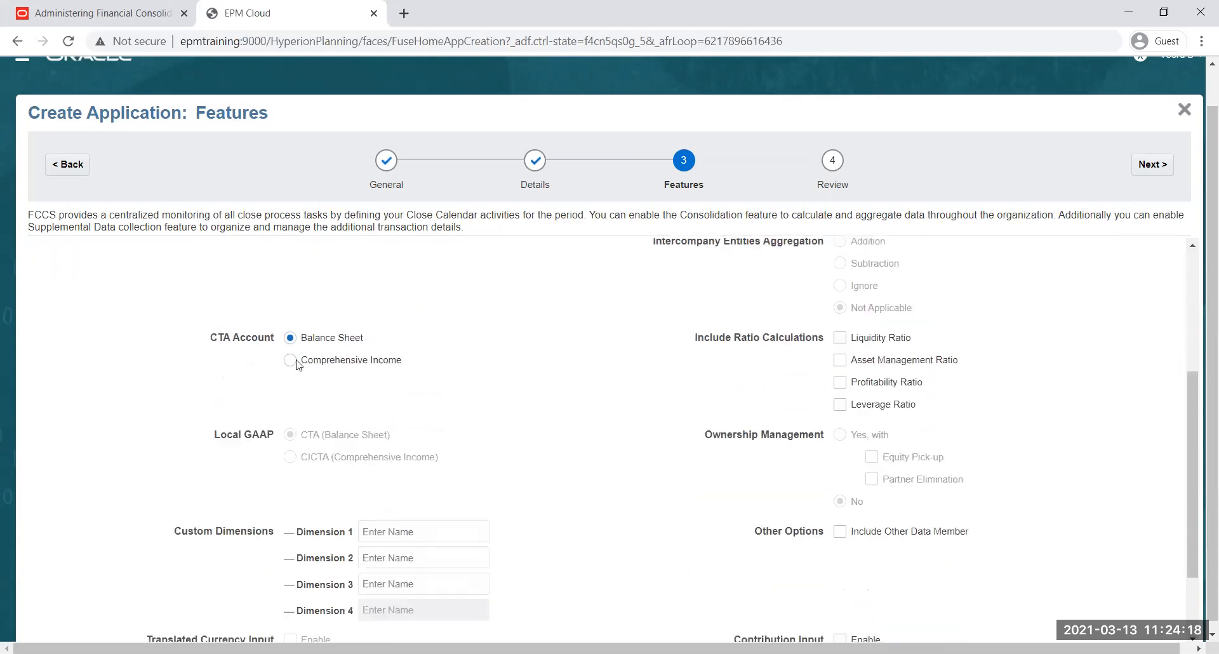
scroll(295, 365, up, 1)
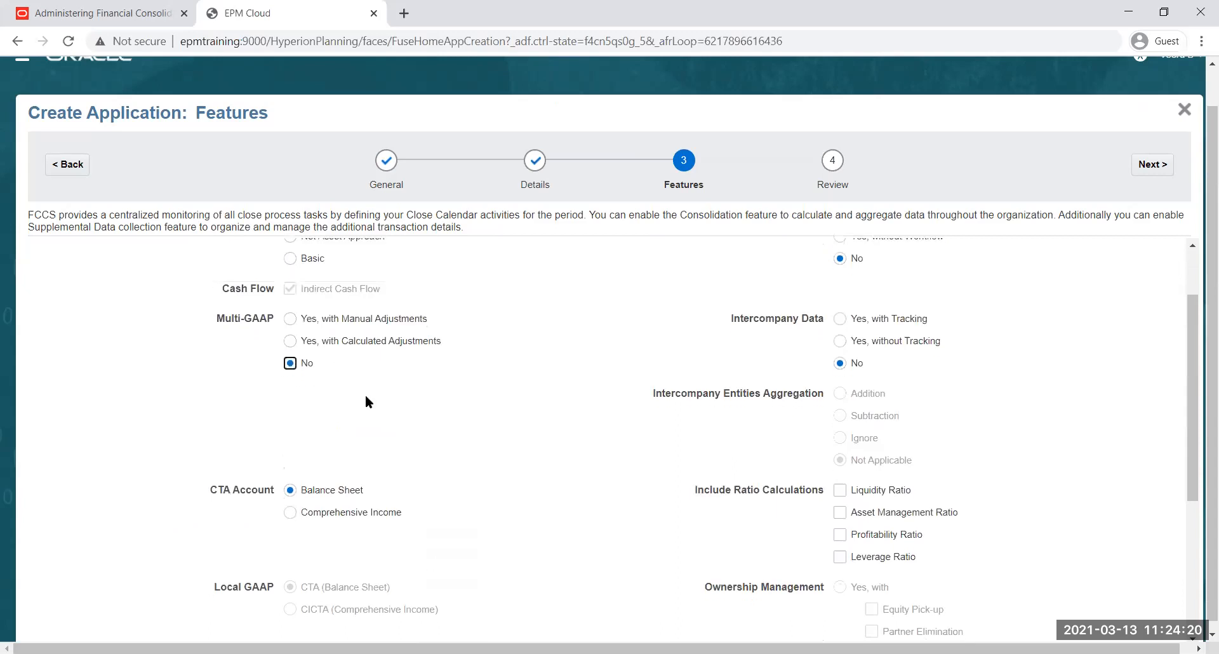
scroll(365, 400, down, 5)
click(417, 500)
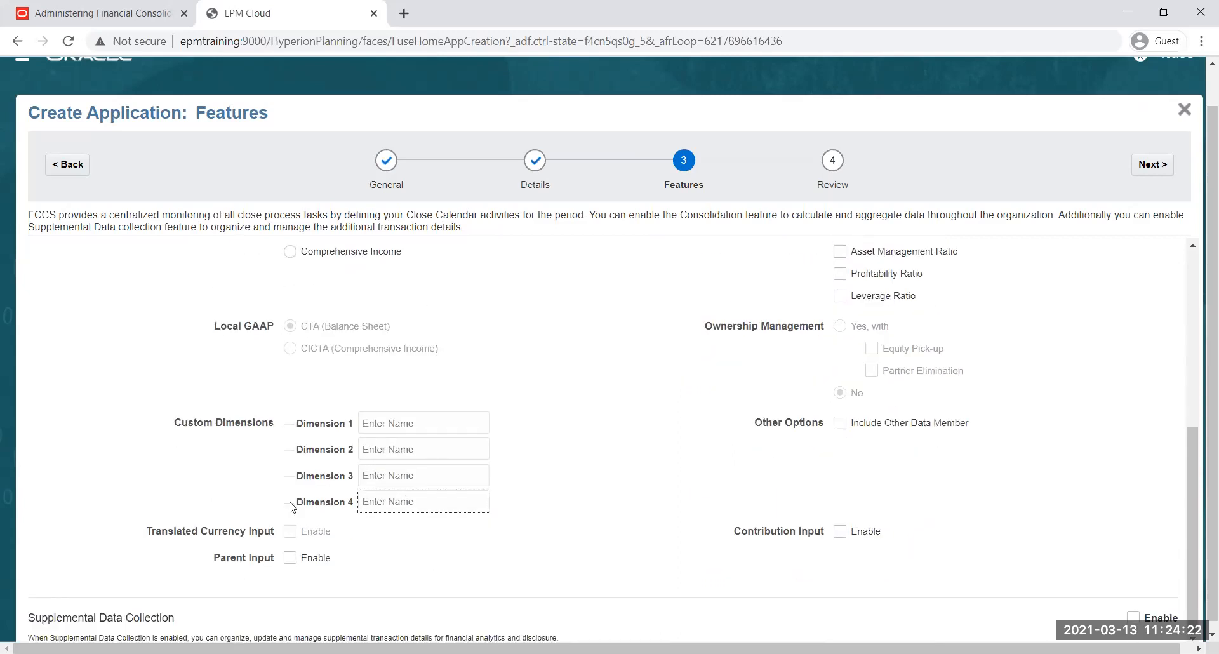
scroll(340, 474, up, 3)
scroll(342, 474, up, 4)
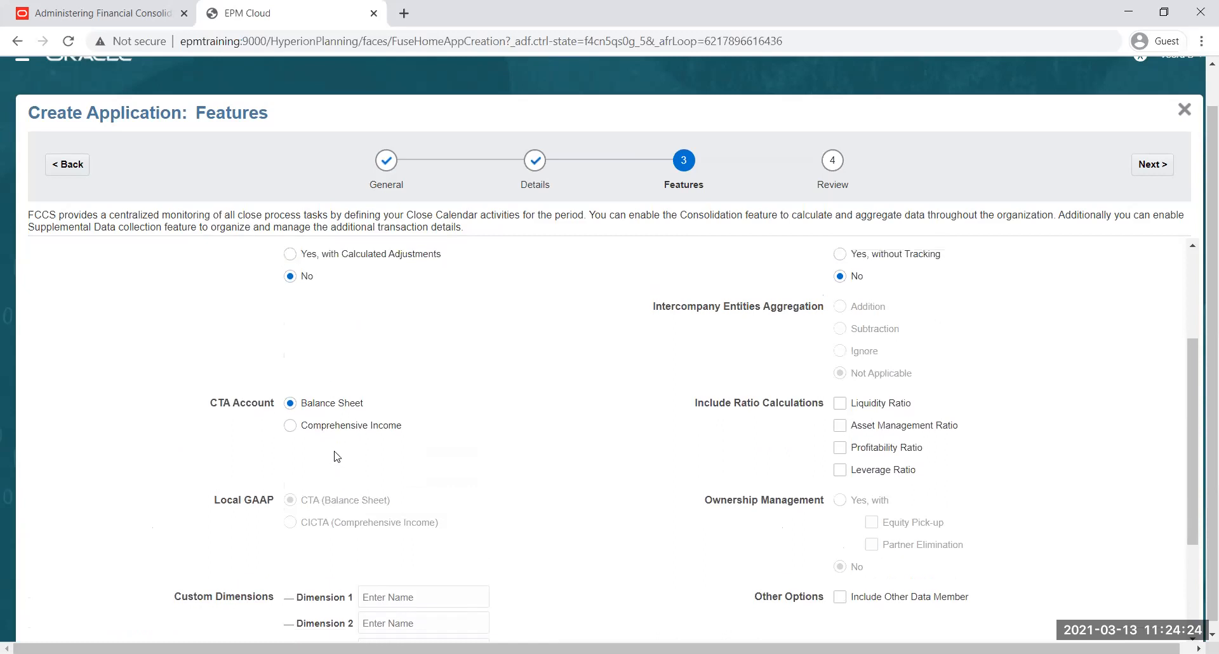
Enable Multi-GAAP again with Manual Adjustments and recheck the Custom Dimensions section
click(290, 405)
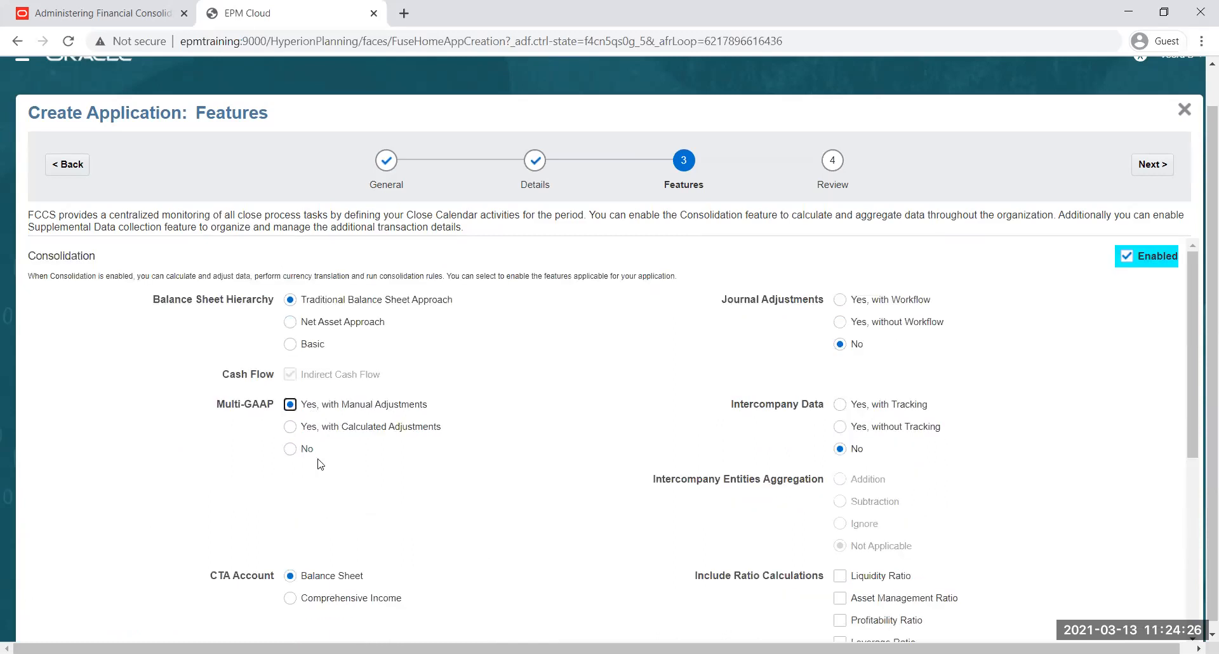
scroll(405, 450, down, 1)
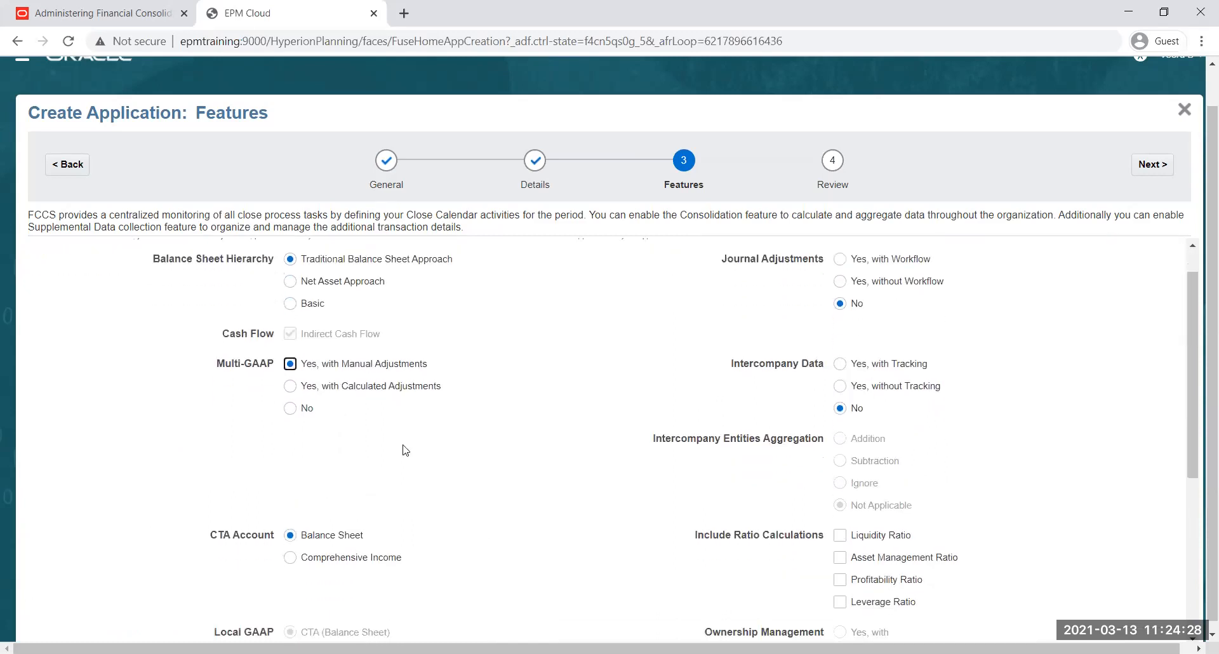
scroll(405, 450, down, 6)
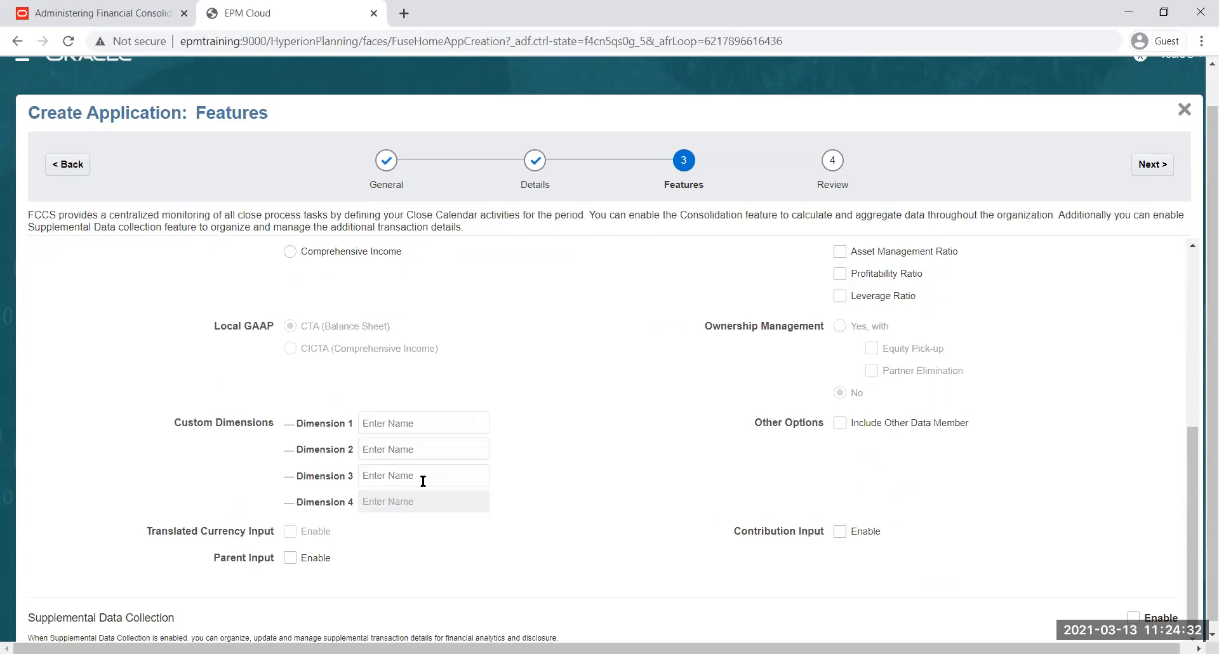
scroll(419, 476, up, 3)
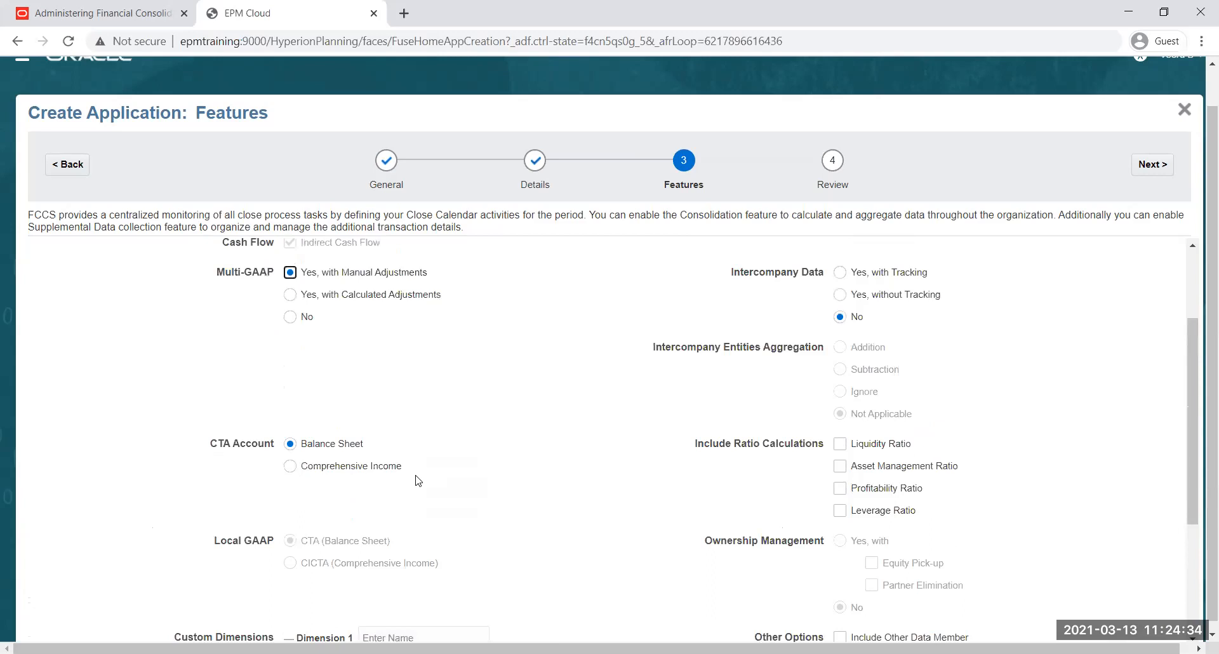
scroll(326, 426, up, 2)
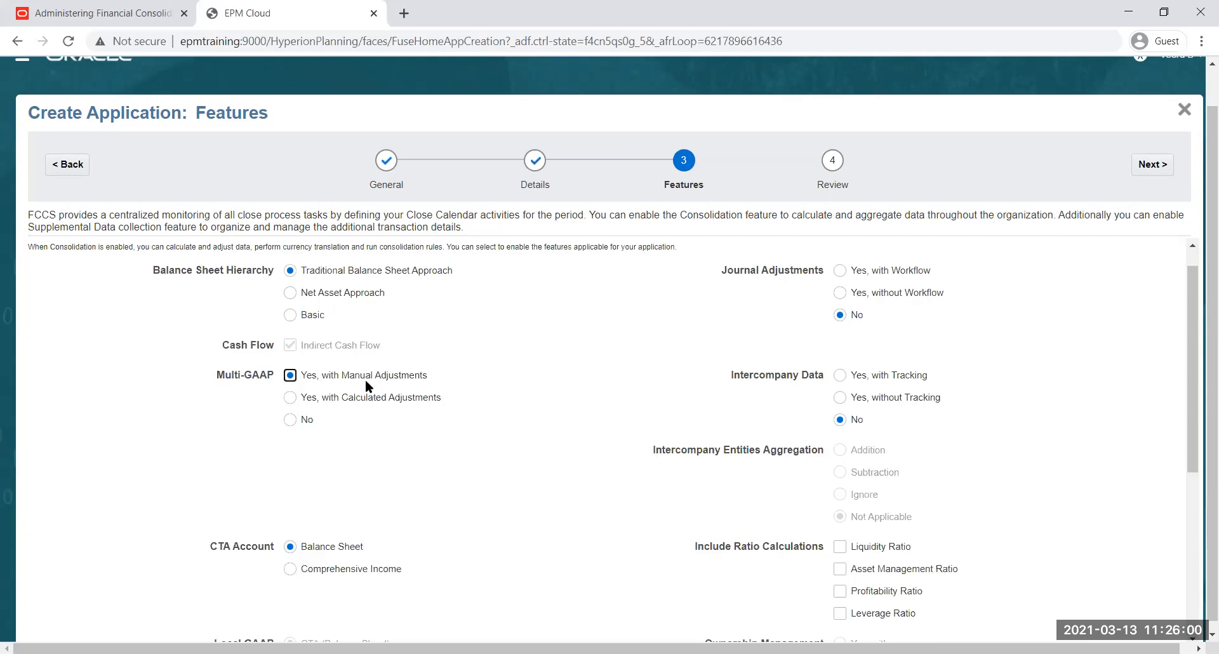
Try Multi-GAAP with Calculated Adjustments and return it to Yes, with Manual Adjustments
click(289, 401)
click(290, 379)
click(294, 400)
click(291, 377)
scroll(350, 370, down, 2)
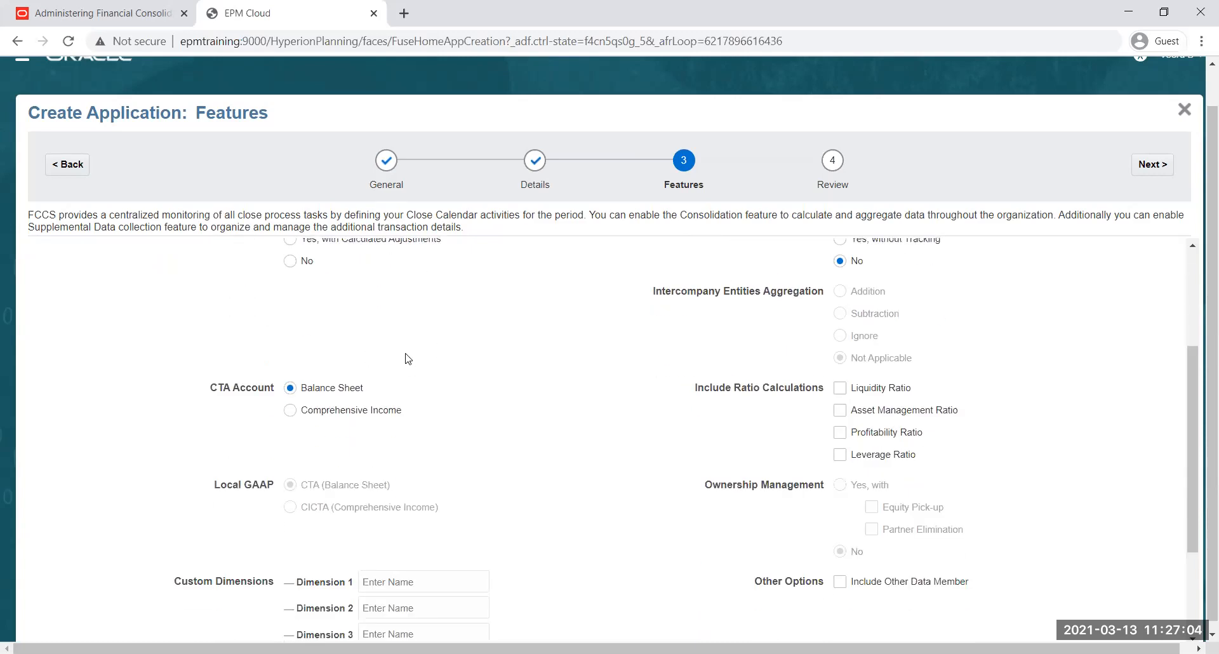
scroll(414, 352, up, 1)
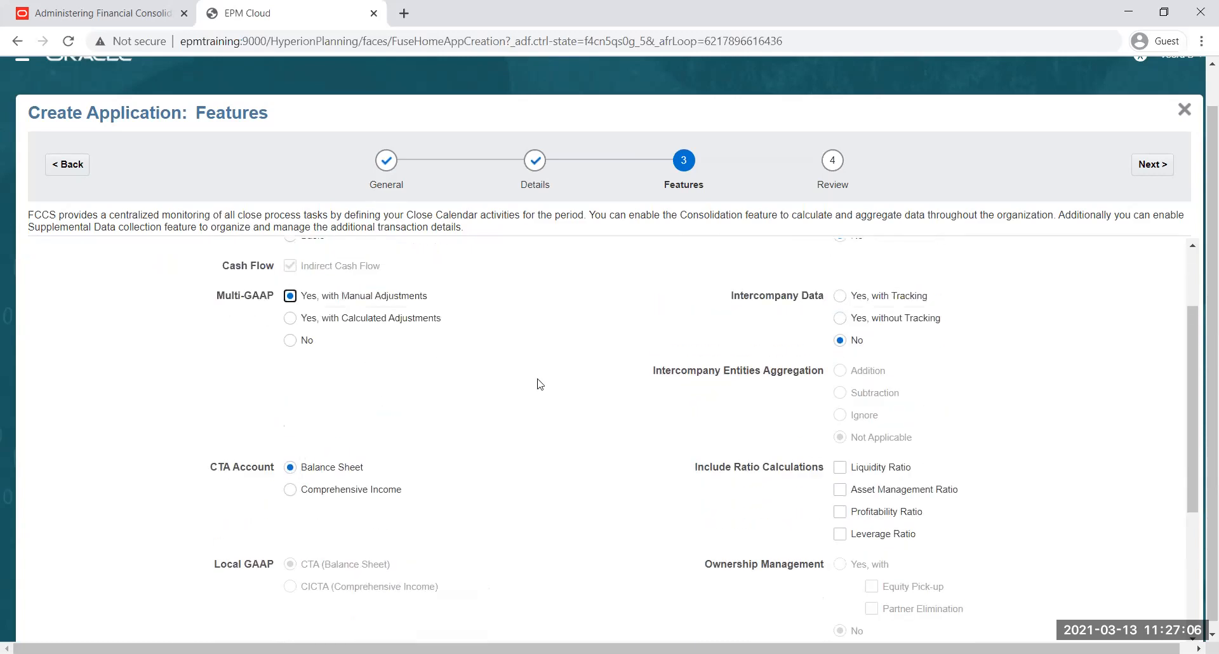
scroll(539, 381, up, 1)
scroll(1046, 317, up, 1)
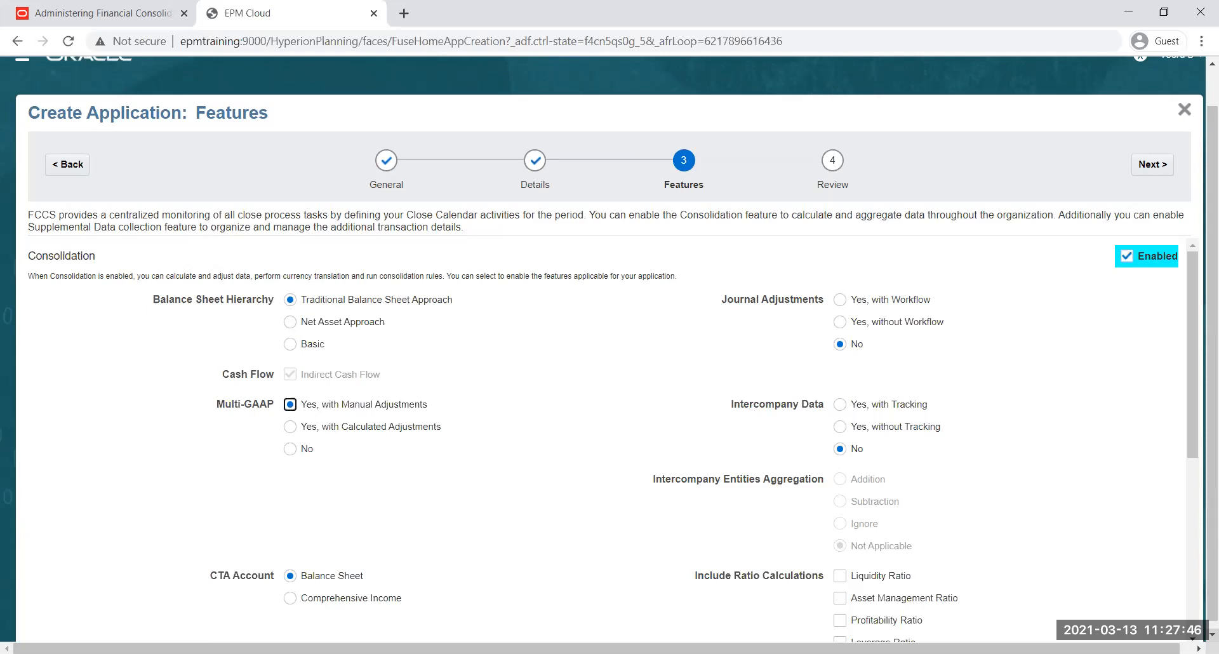
key(alt+Tab)
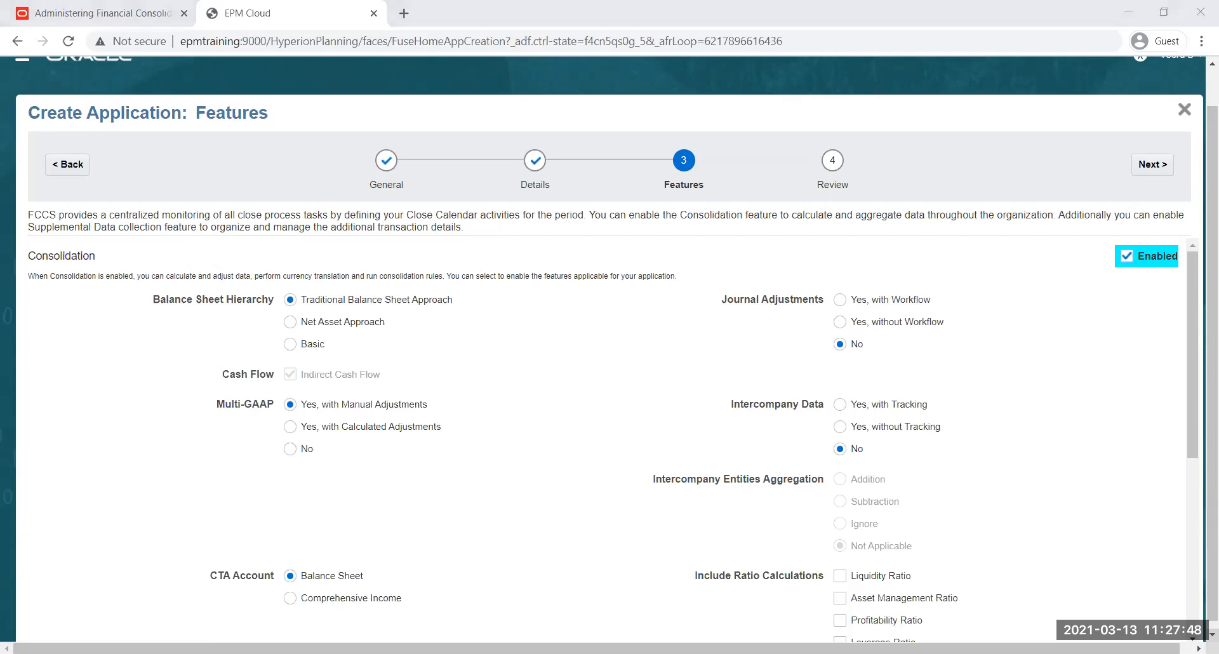
key(alt+Tab)
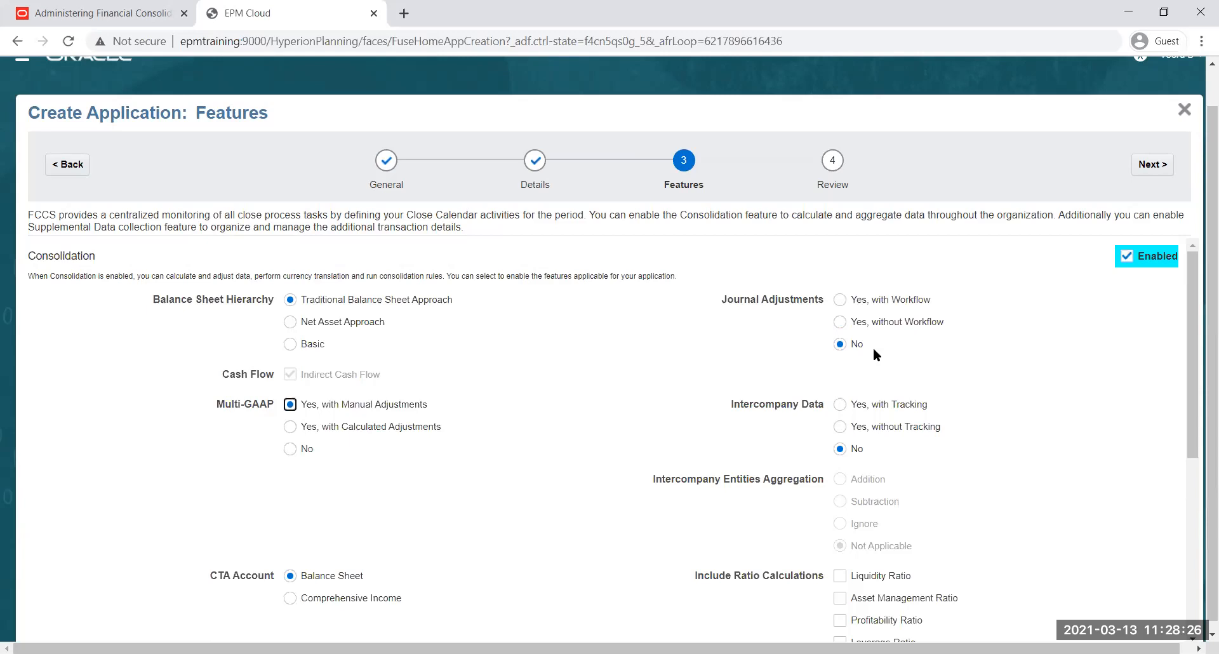
Set Journal Adjustments to Yes, with Workflow
click(841, 301)
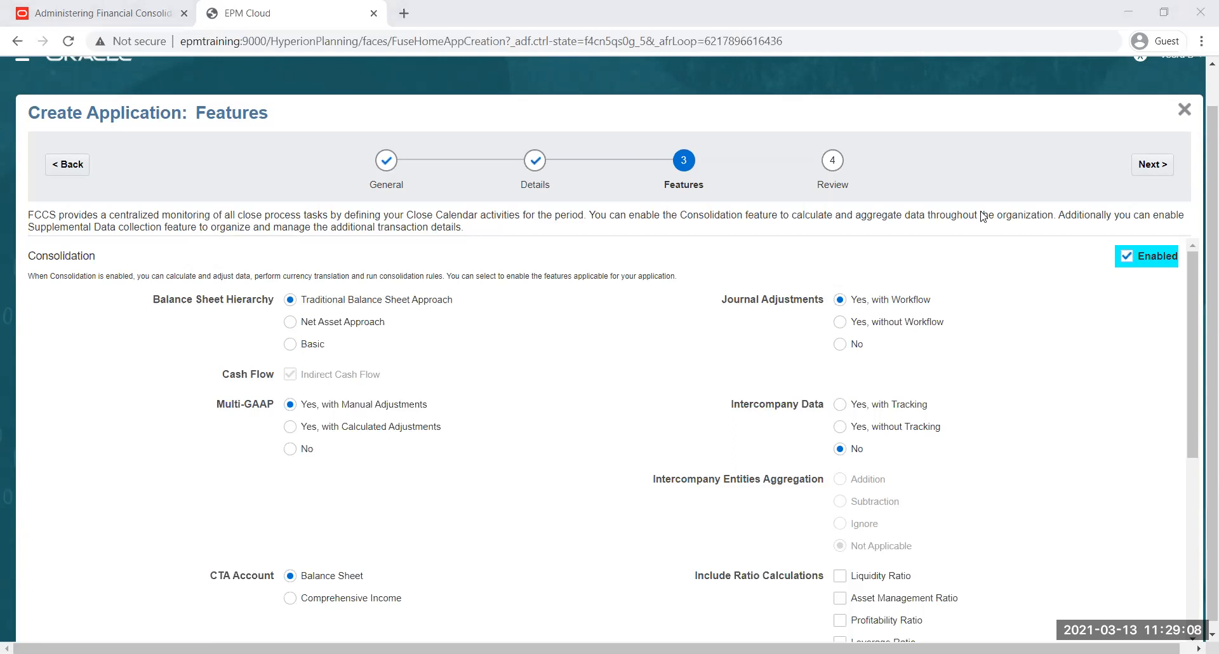
click(863, 74)
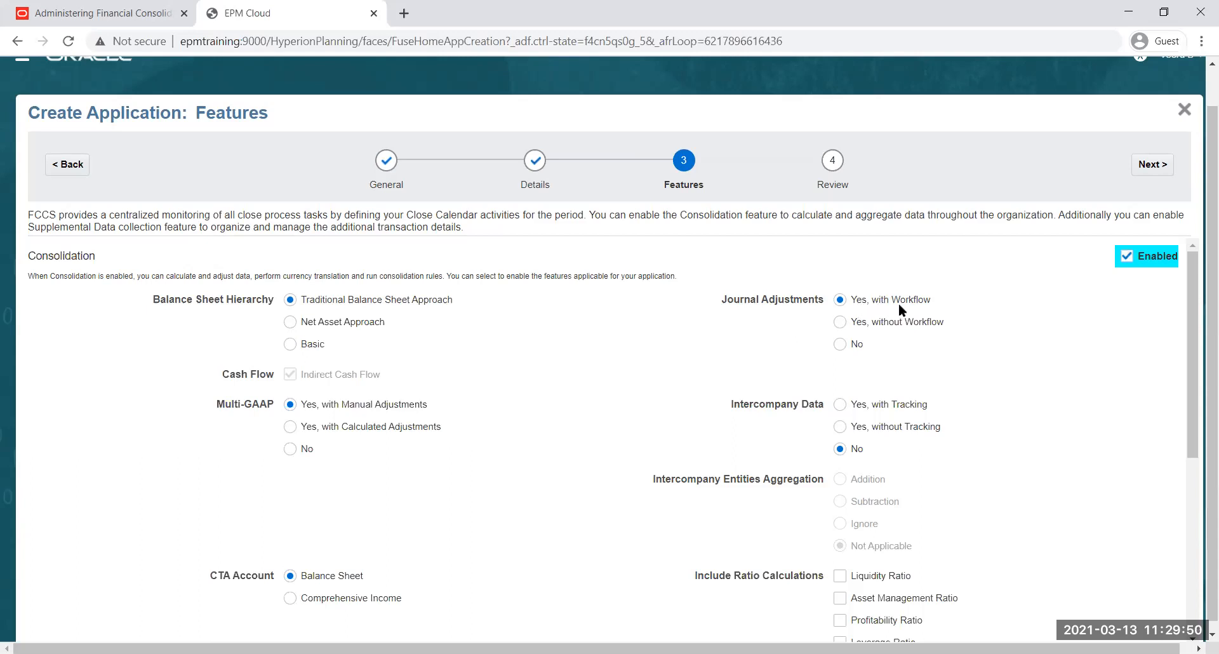
drag(942, 306, 871, 306)
click(890, 305)
Alternate Journal Adjustments between the two Yes options, leave it on Yes, without Workflow, and look over the feature settings
click(840, 322)
click(840, 301)
click(842, 323)
click(840, 300)
click(840, 322)
scroll(986, 337, down, 1)
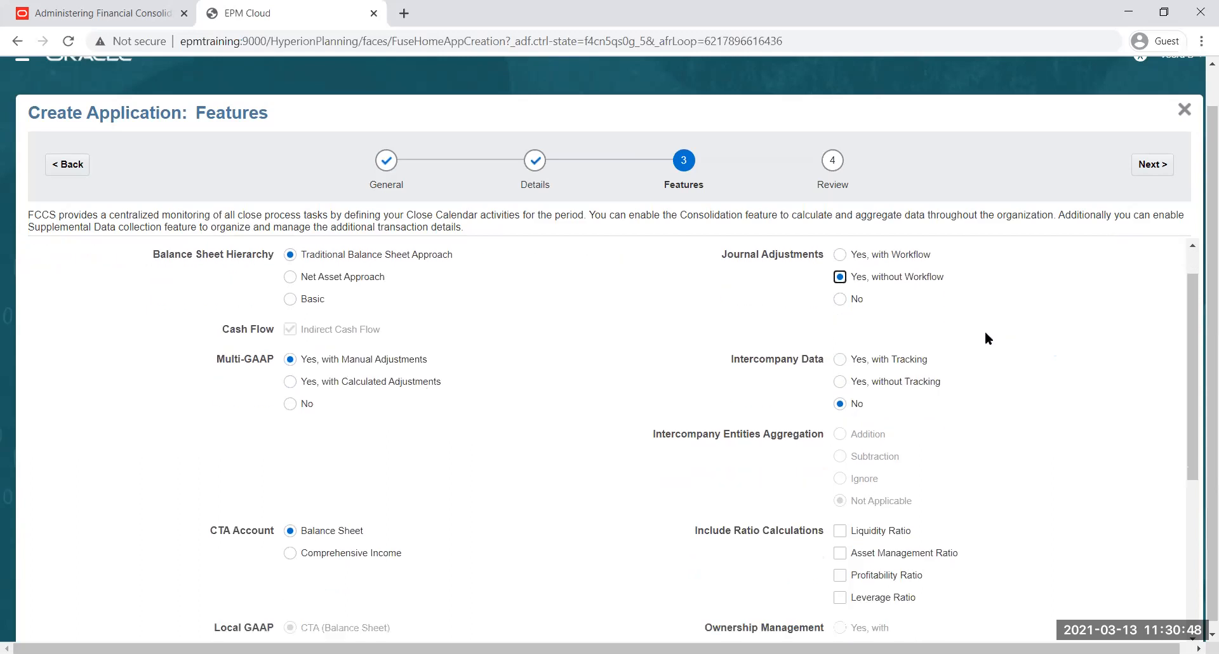
scroll(986, 335, down, 1)
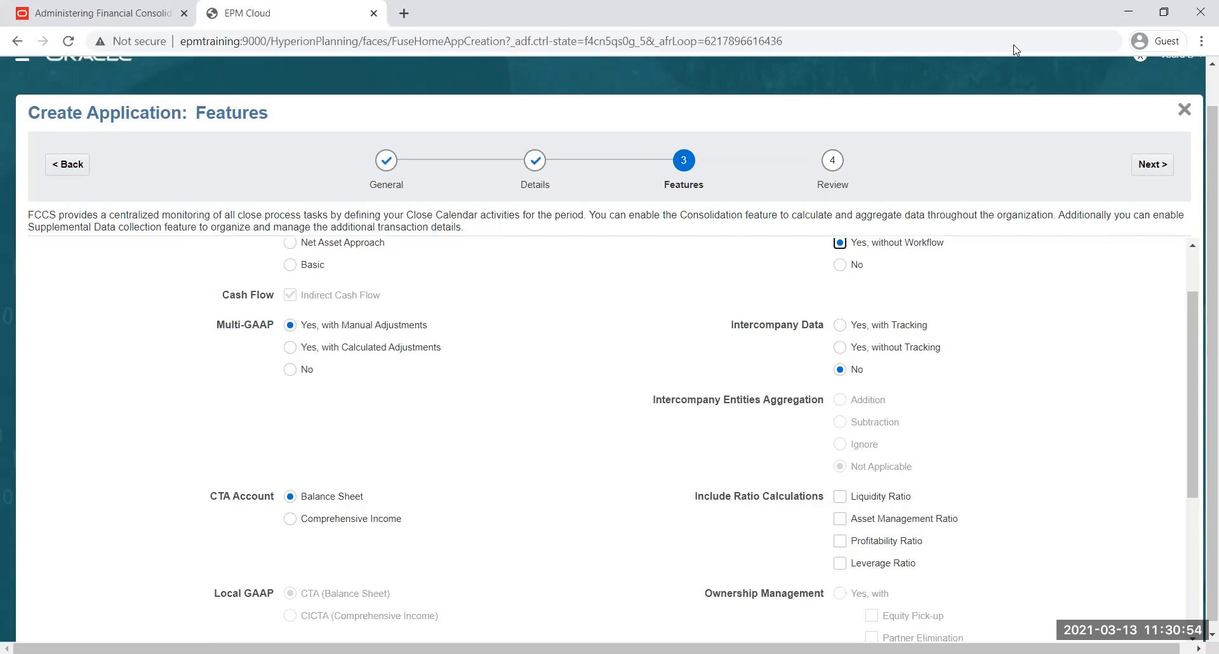
scroll(977, 347, up, 1)
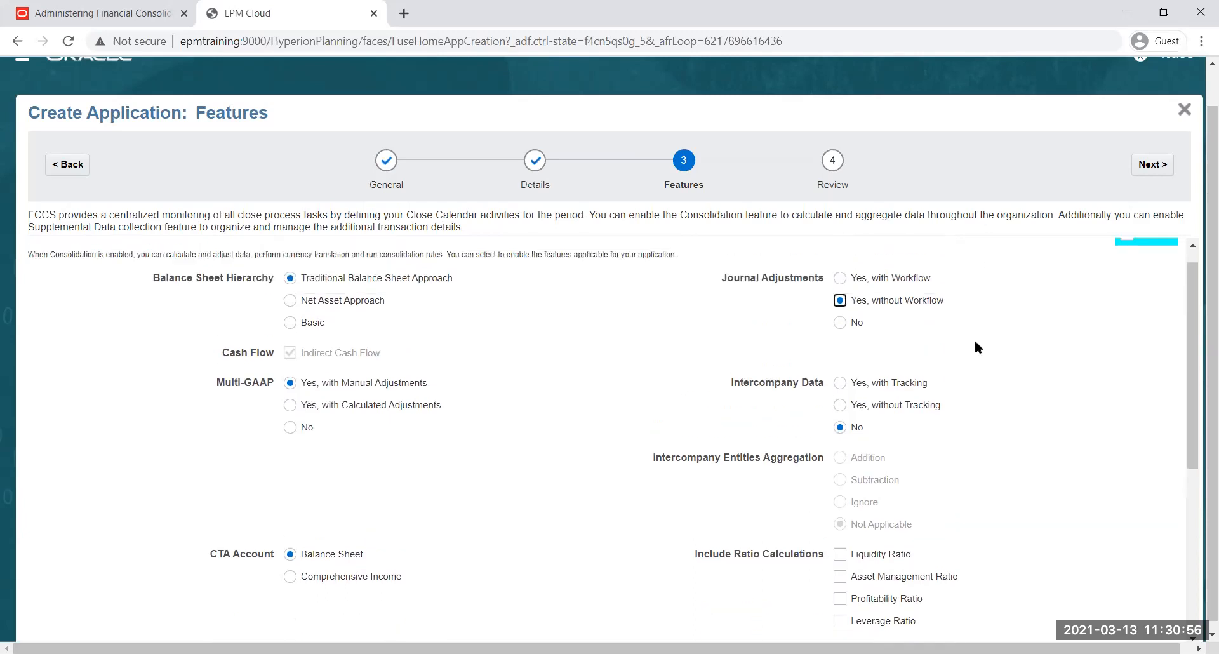
scroll(975, 342, up, 1)
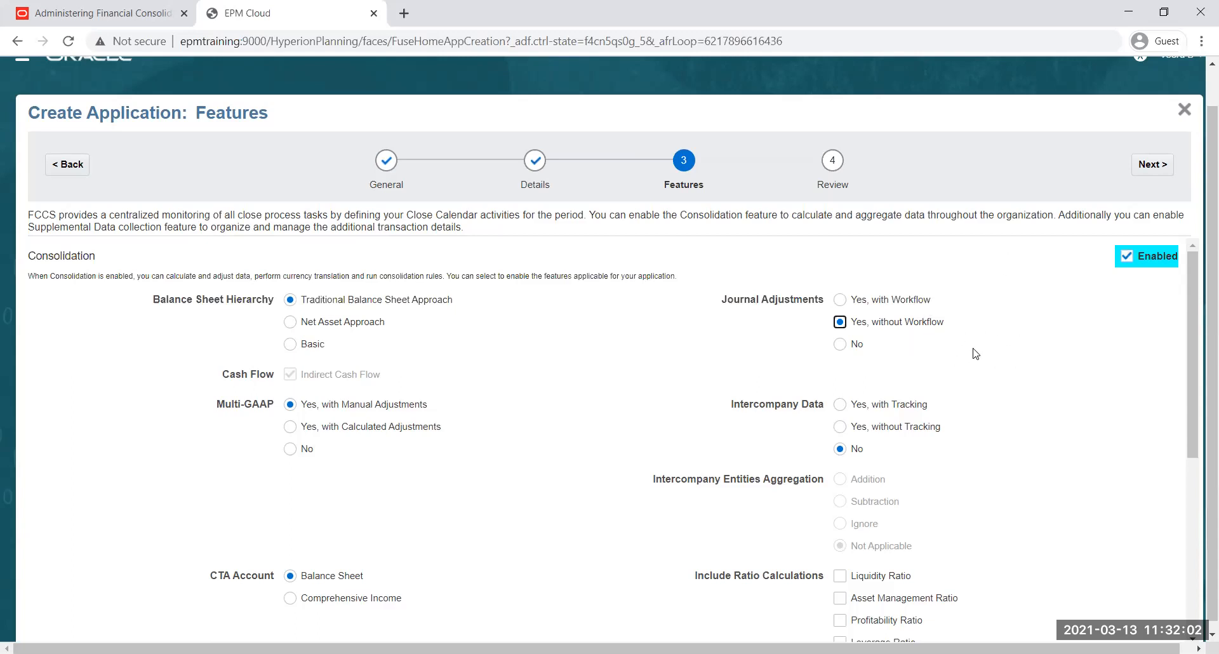
Alternate Intercompany Data between the two Yes options and leave it on Yes, with Tracking
scroll(972, 352, down, 2)
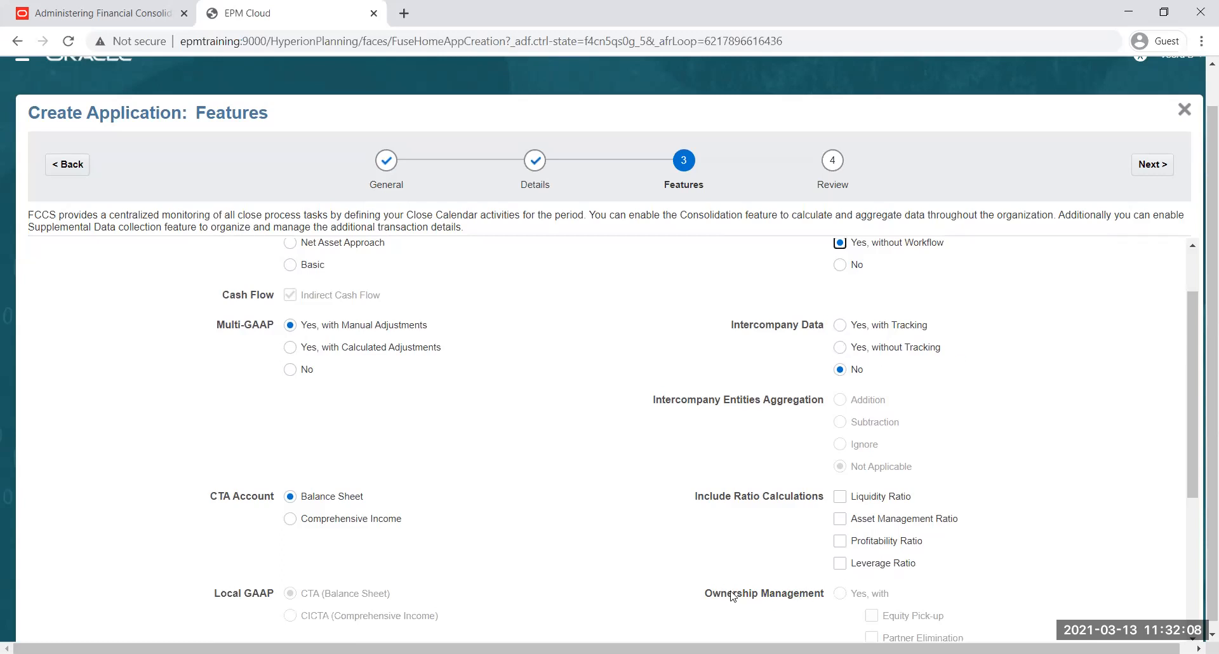
drag(1191, 349, 1191, 384)
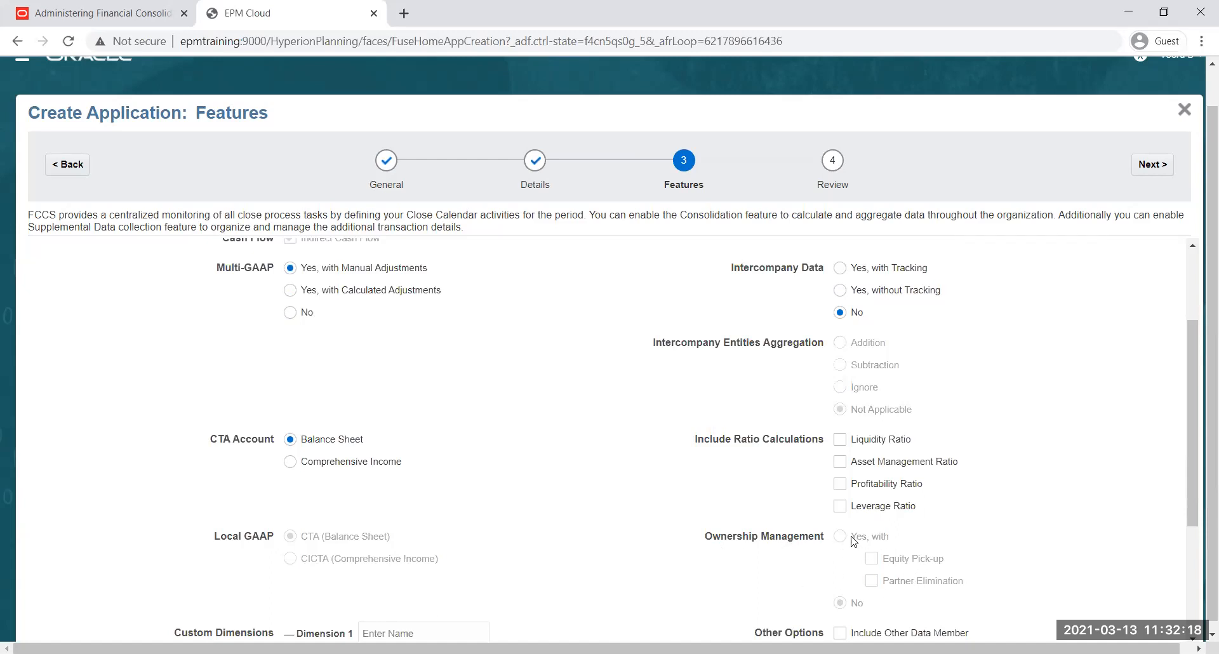
click(840, 290)
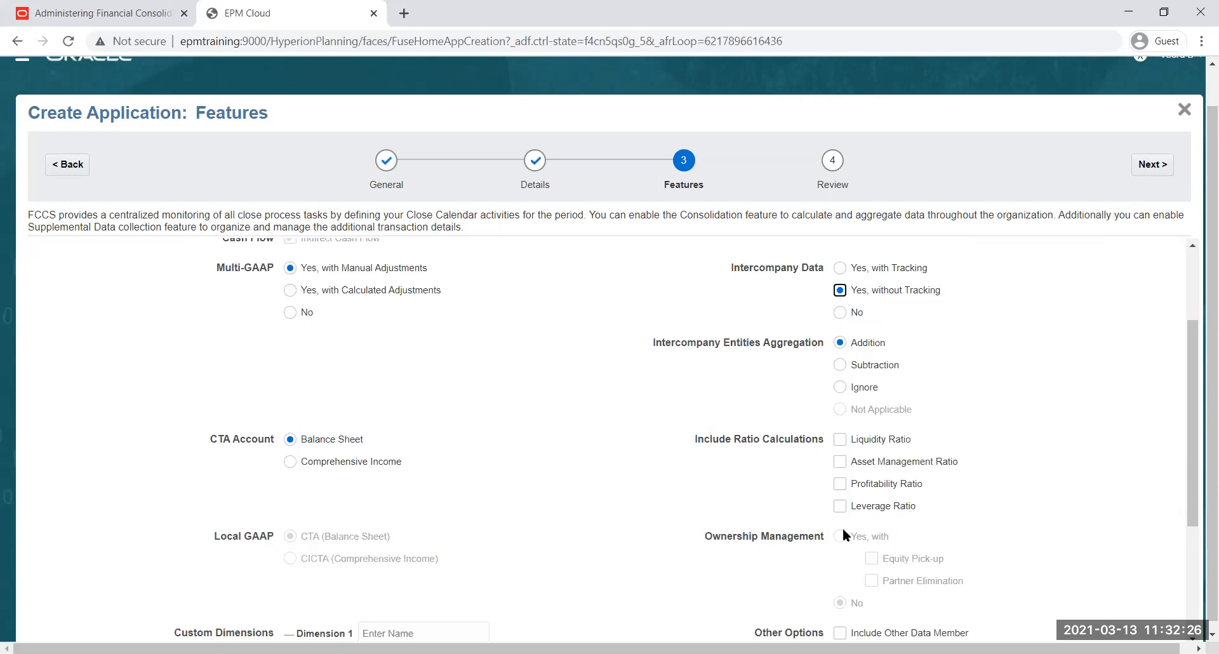
click(840, 268)
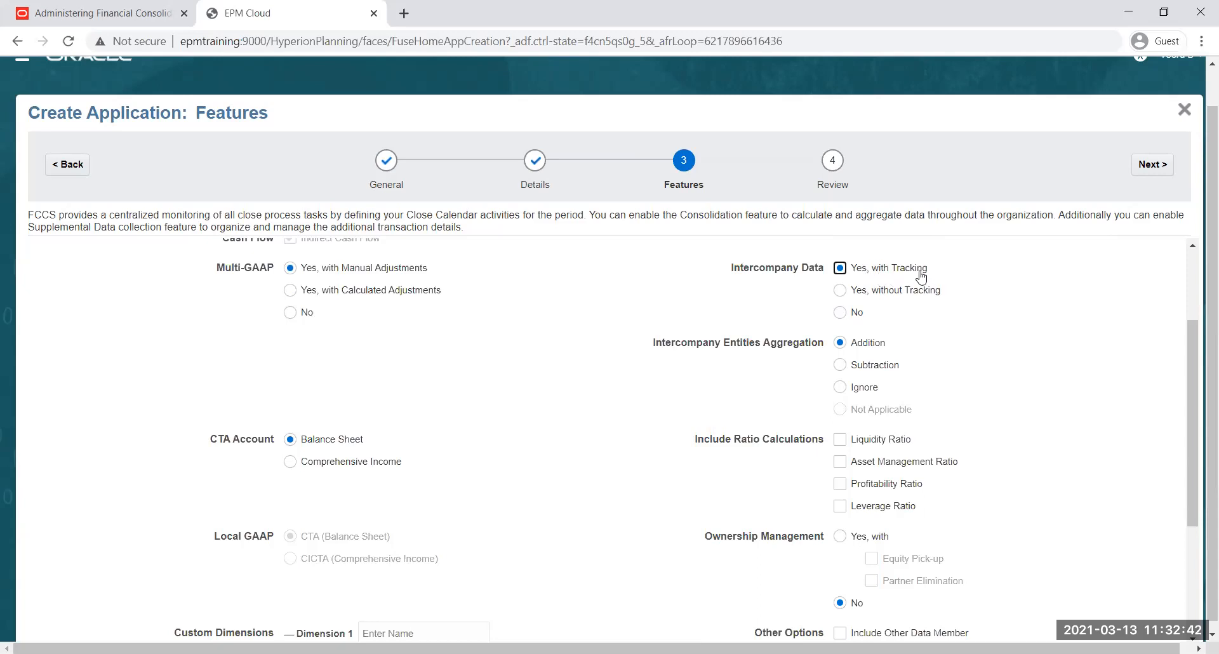
click(840, 291)
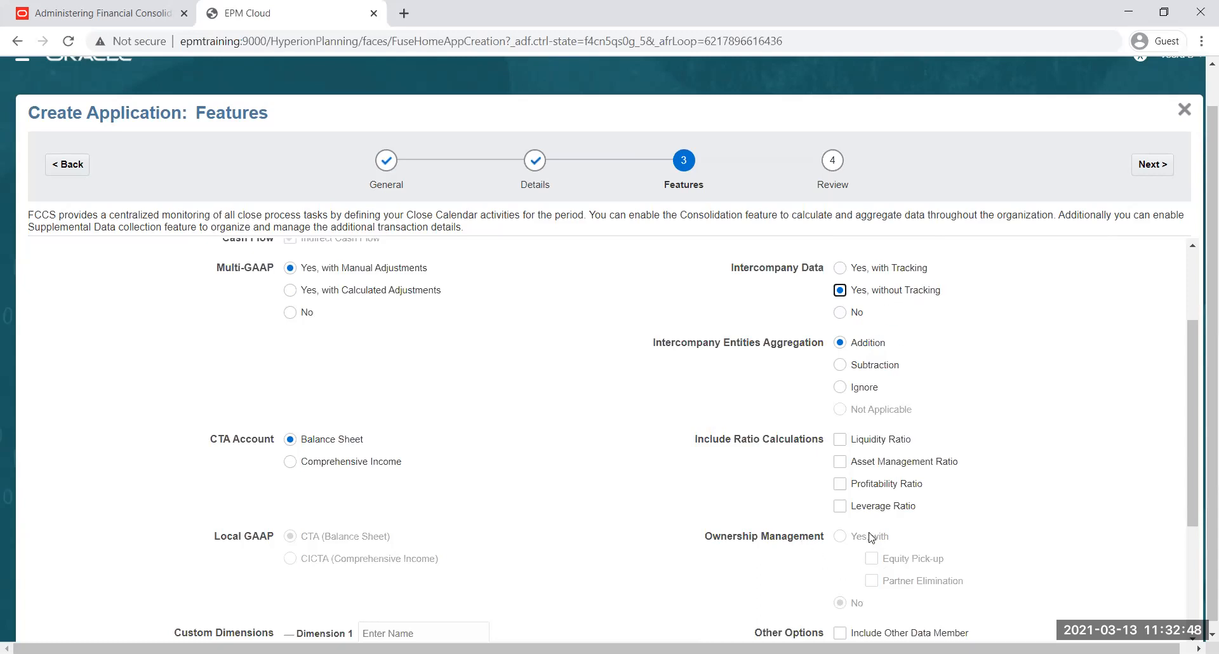
click(840, 269)
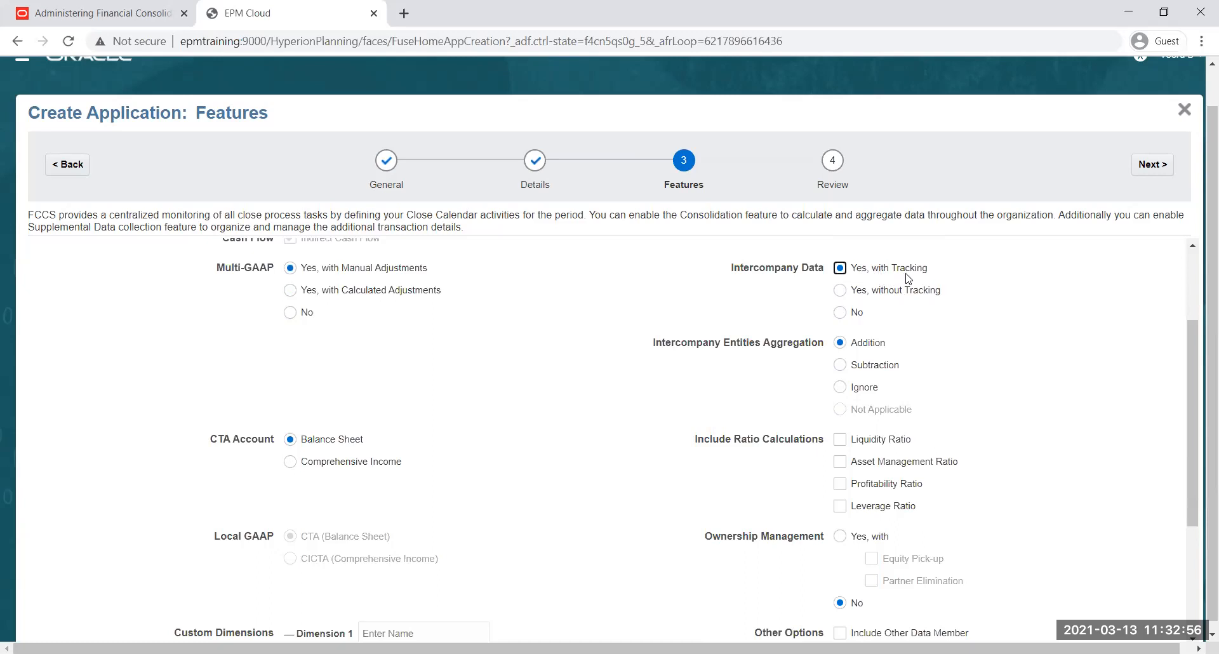
Set Ownership Management to Yes, without selecting Equity Pick-up or Partner Elimination
click(841, 537)
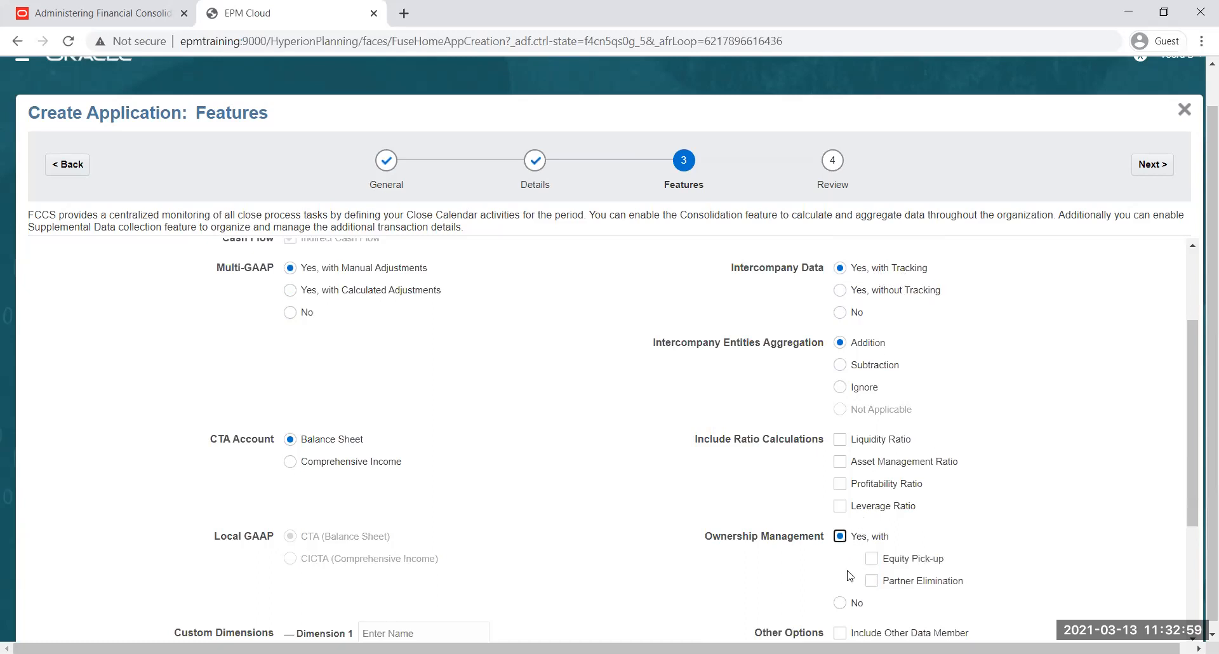
click(841, 603)
click(841, 538)
Try Subtraction and Ignore for Intercompany Entities Aggregation and return the setting to Addition
drag(661, 344, 1002, 343)
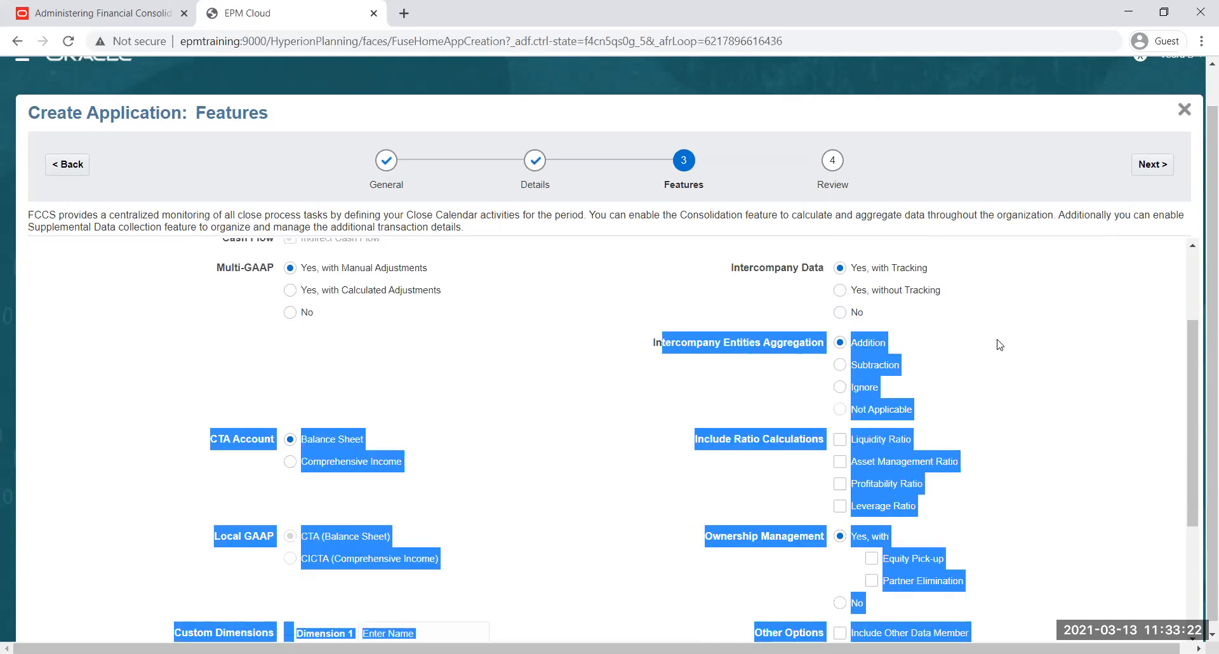
click(914, 348)
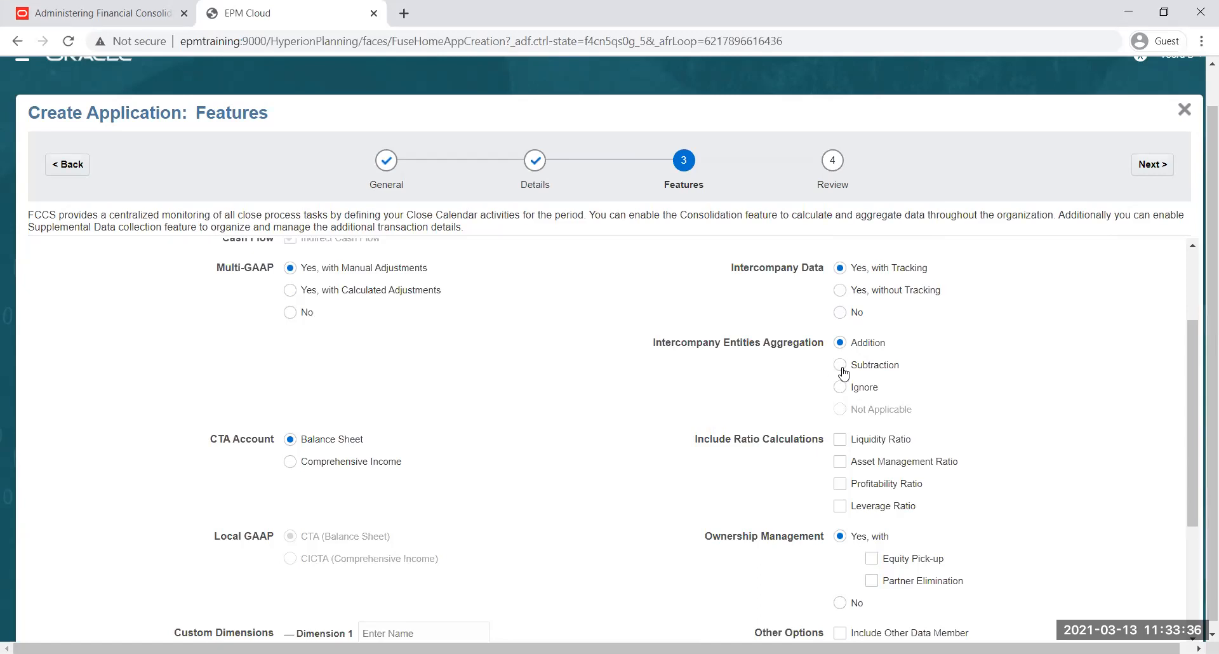
click(840, 386)
click(840, 342)
click(840, 365)
click(840, 387)
click(840, 342)
Try Comprehensive Income as the CTA Account and return the setting to Balance Sheet
scroll(593, 324, down, 1)
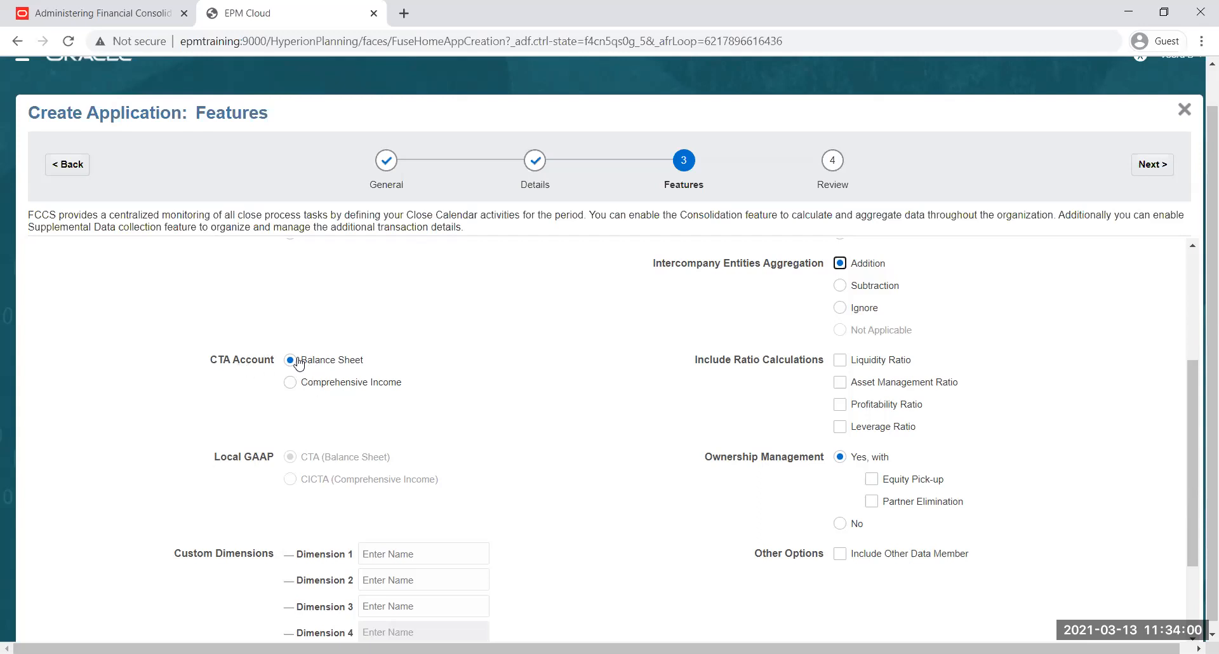
click(290, 382)
click(291, 360)
drag(210, 365, 228, 363)
click(220, 365)
click(292, 387)
click(290, 360)
click(290, 382)
click(289, 360)
Name custom Dimension 1 Product
scroll(359, 400, down, 2)
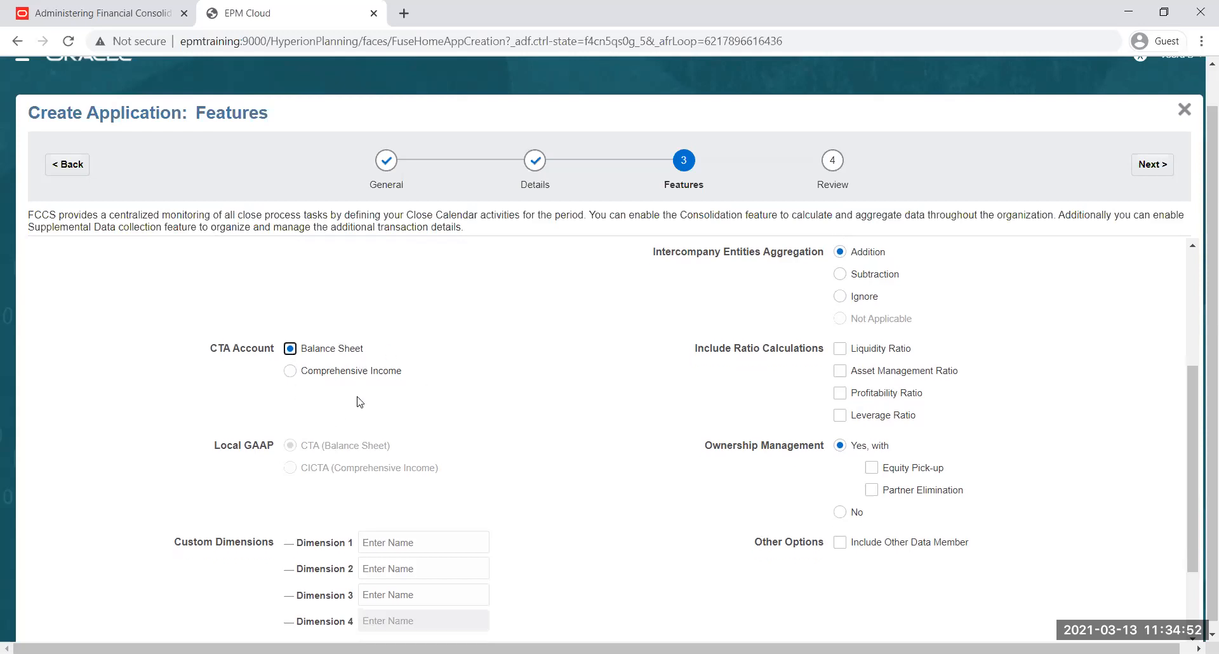
click(393, 475)
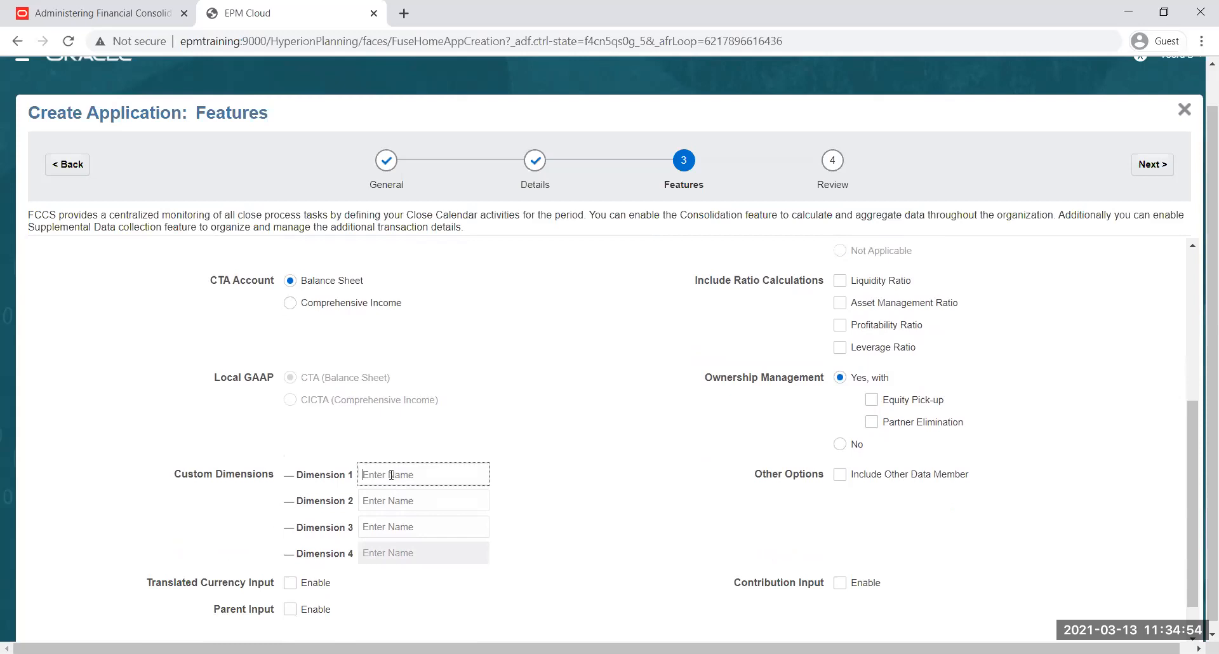
text(Product)
Try the name Business Unit for custom Dimension 2 and clear that field again
click(396, 501)
text(Bu)
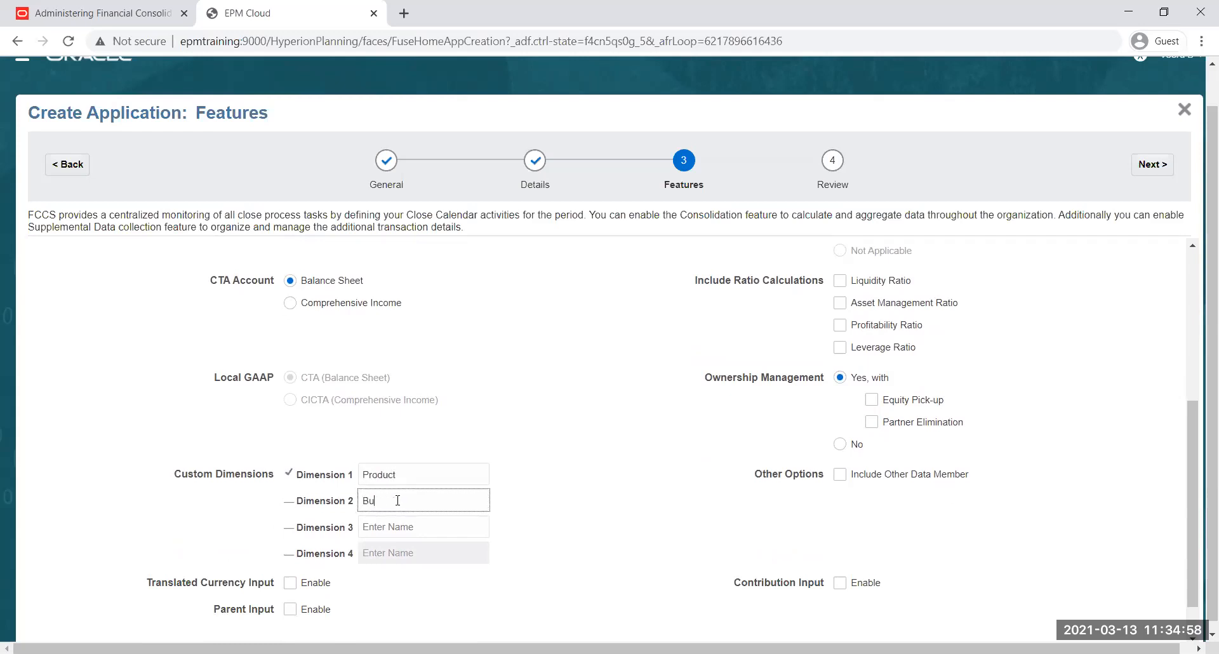
key(BackSpace)
key(BackSpace)
key(BackSpace)
key(Tab)
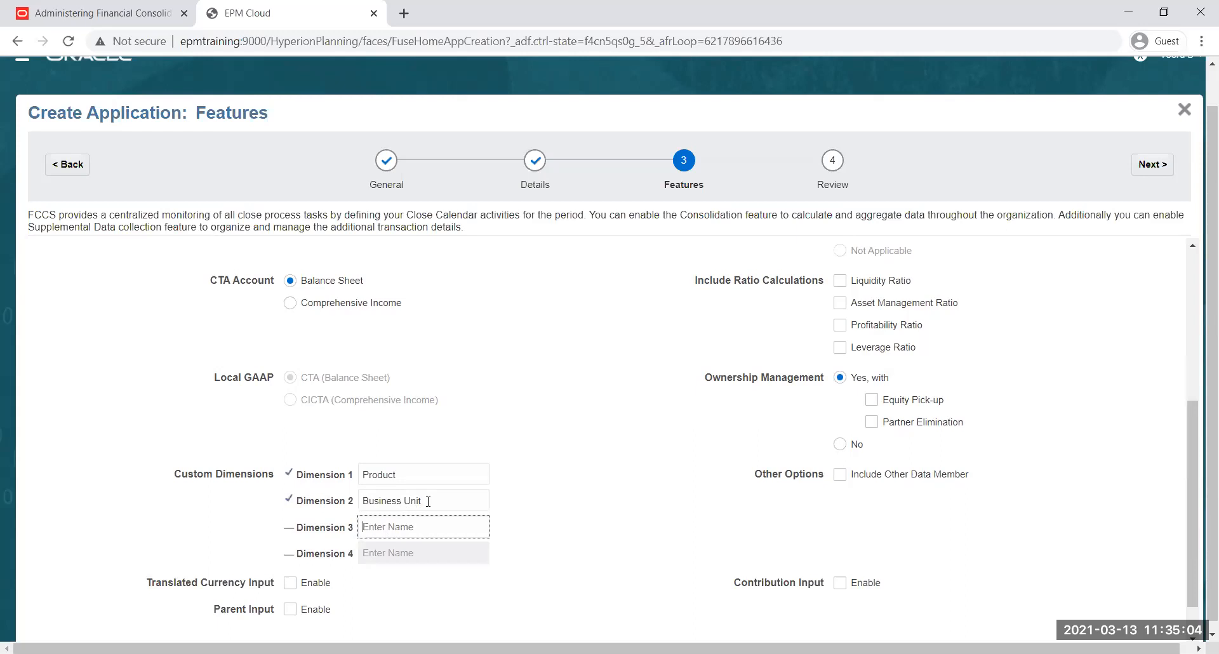
key(shift+Tab)
key(BackSpace)
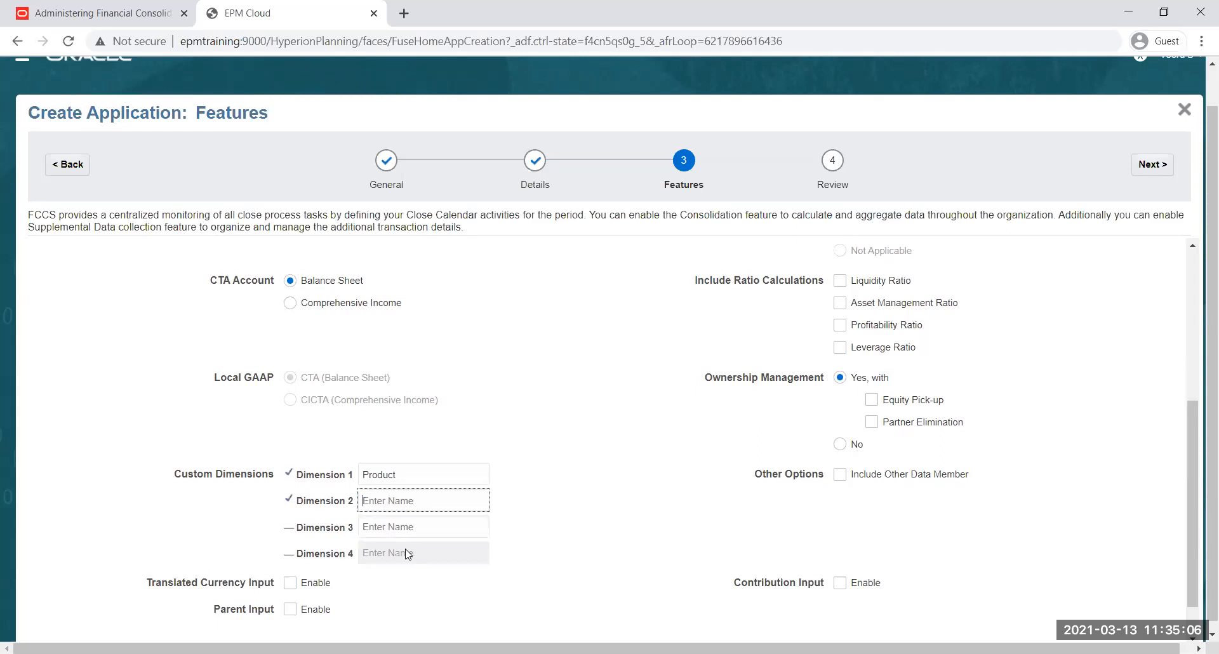
click(578, 429)
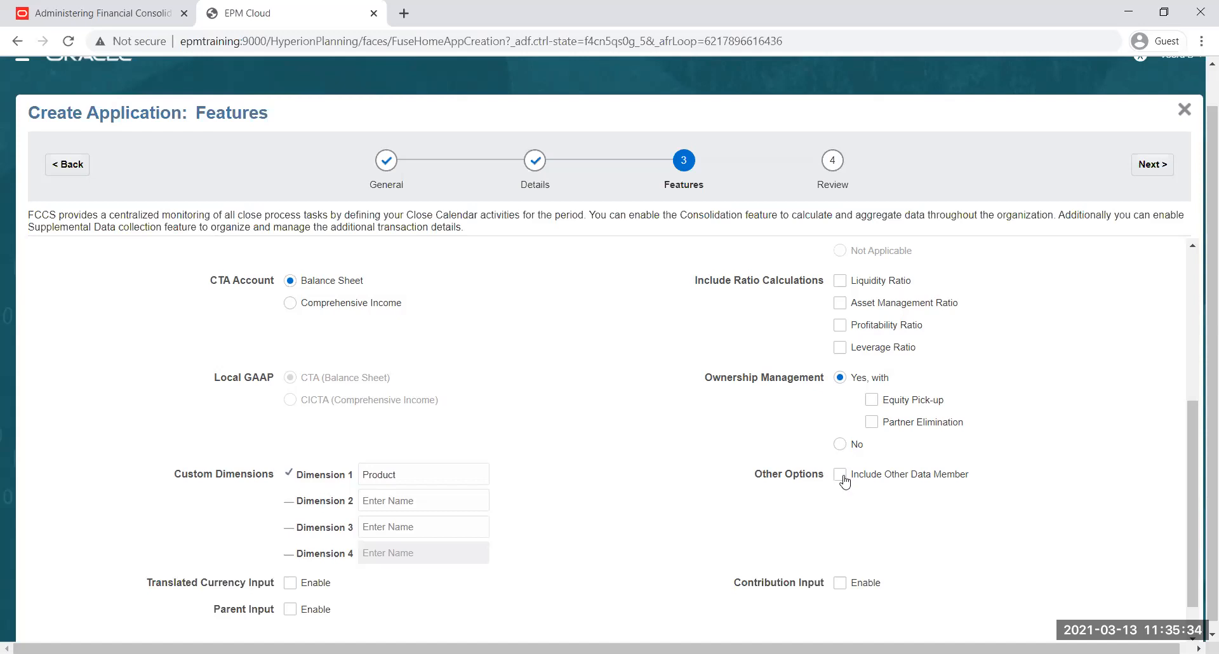
Enable Include Other Data Member under Other Options
click(839, 476)
Try enabling Translated Currency Input, Parent Input and Contribution Input, and disable all three again
scroll(624, 463, down, 2)
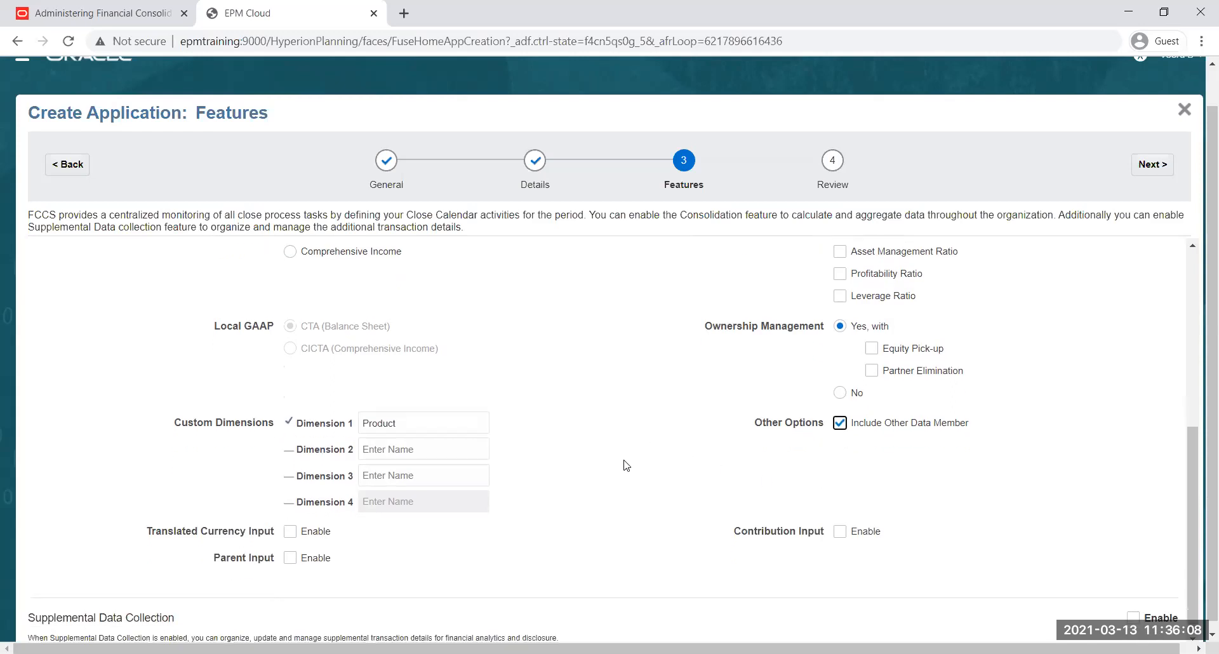
click(289, 523)
click(290, 550)
click(840, 523)
click(289, 525)
click(290, 550)
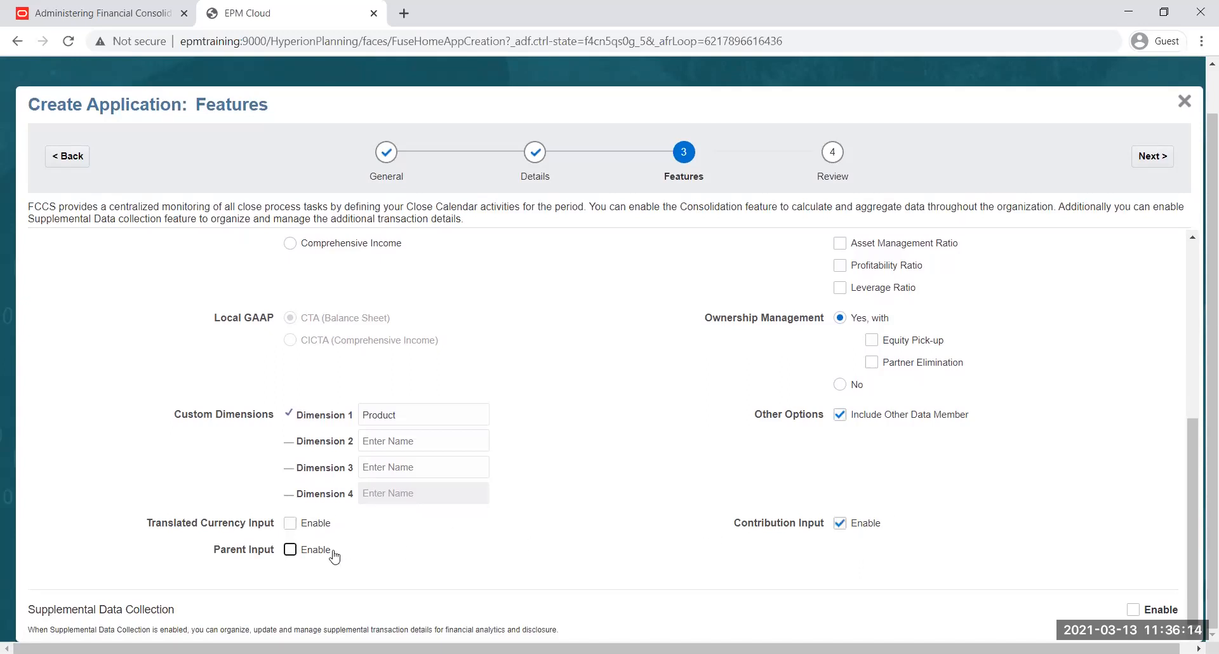
click(838, 526)
click(291, 523)
click(290, 522)
Leave Supplemental Data Collection disabled, proceed to the Review stage and look through the application's time period, other details and features
drag(30, 611, 196, 614)
click(218, 611)
click(1164, 157)
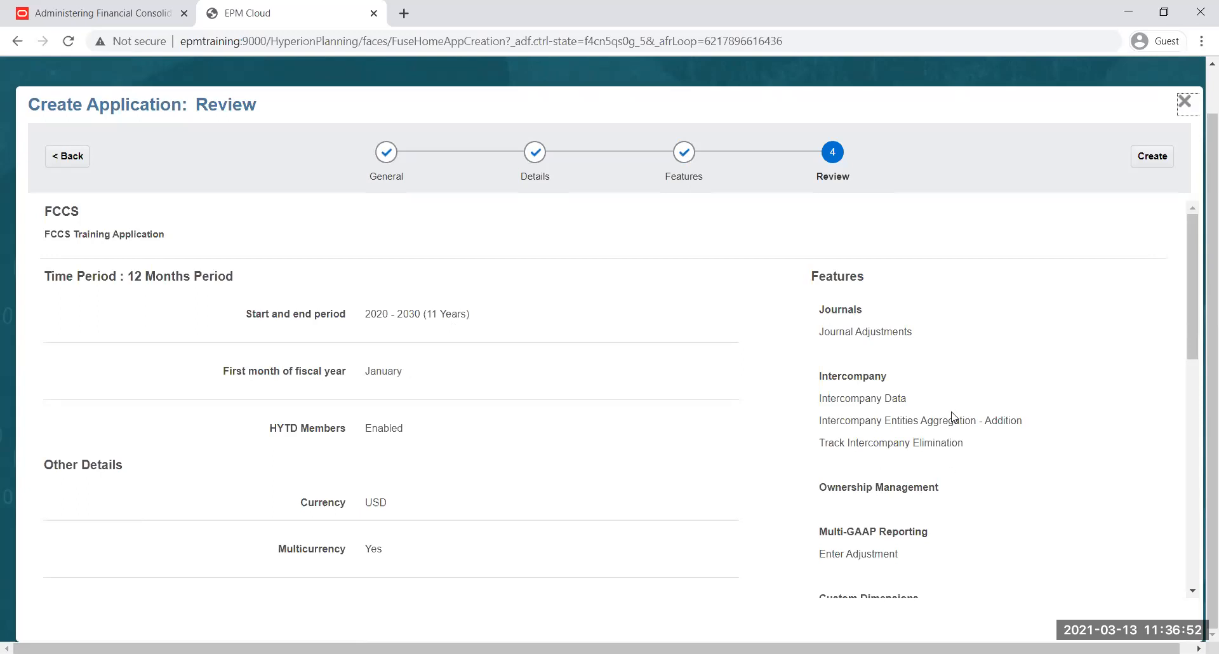
scroll(952, 418, down, 1)
double_click(375, 424)
click(508, 450)
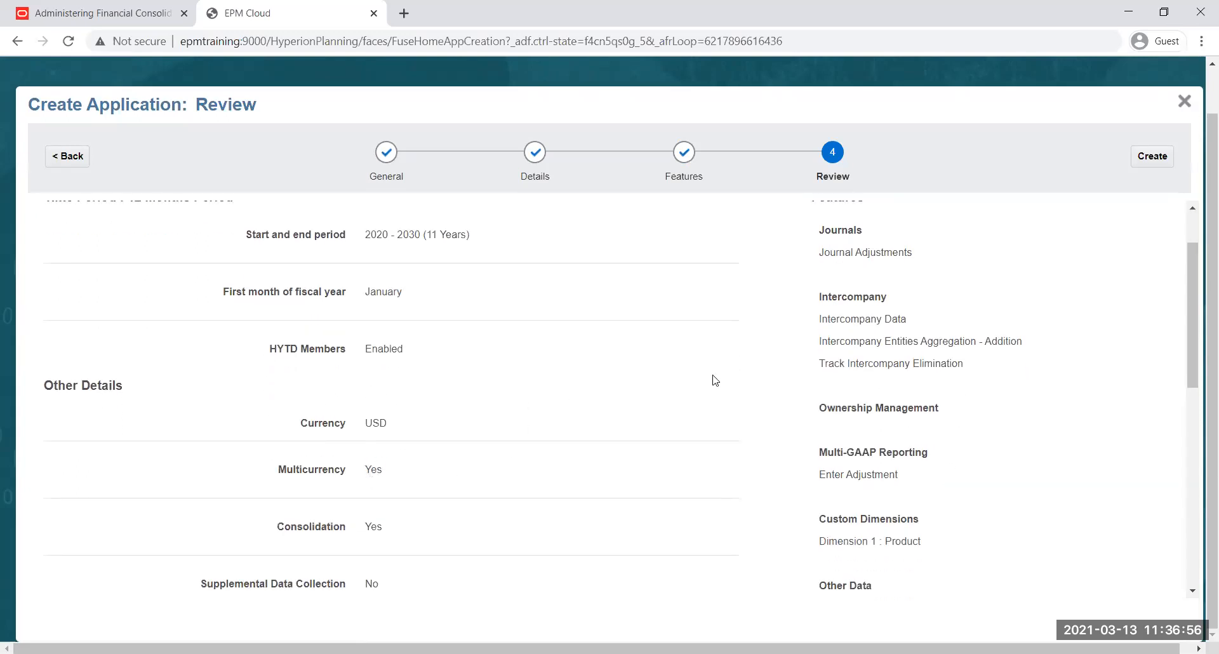
scroll(715, 380, down, 5)
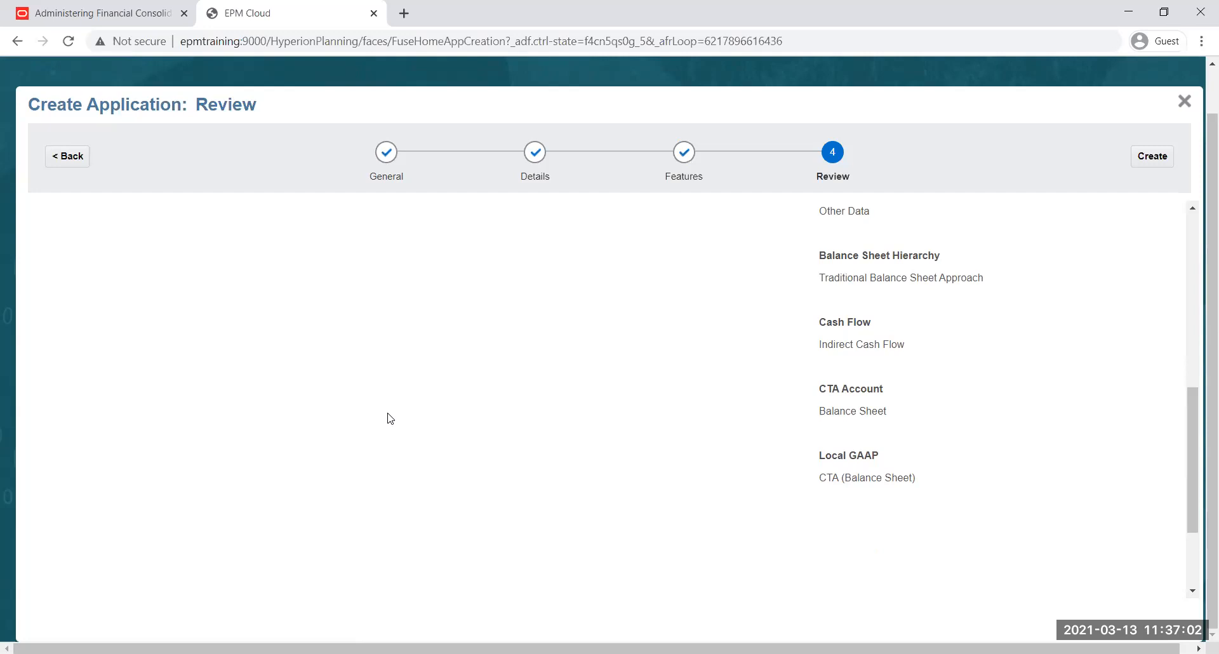
scroll(604, 217, up, 5)
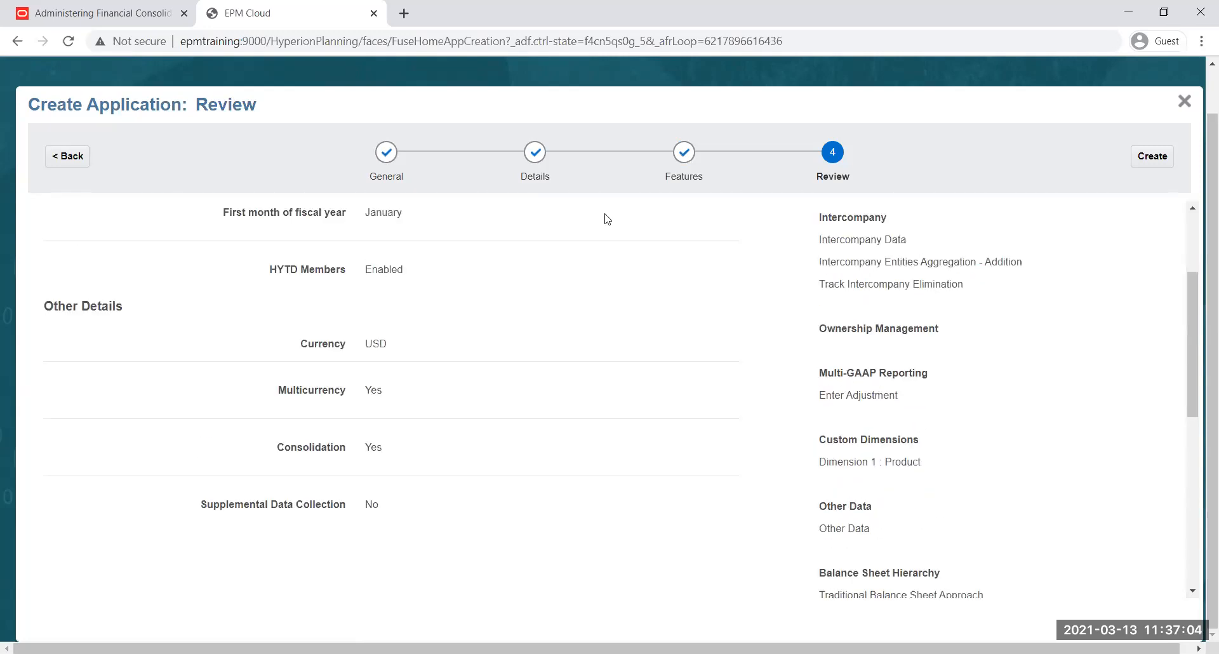
scroll(747, 295, up, 3)
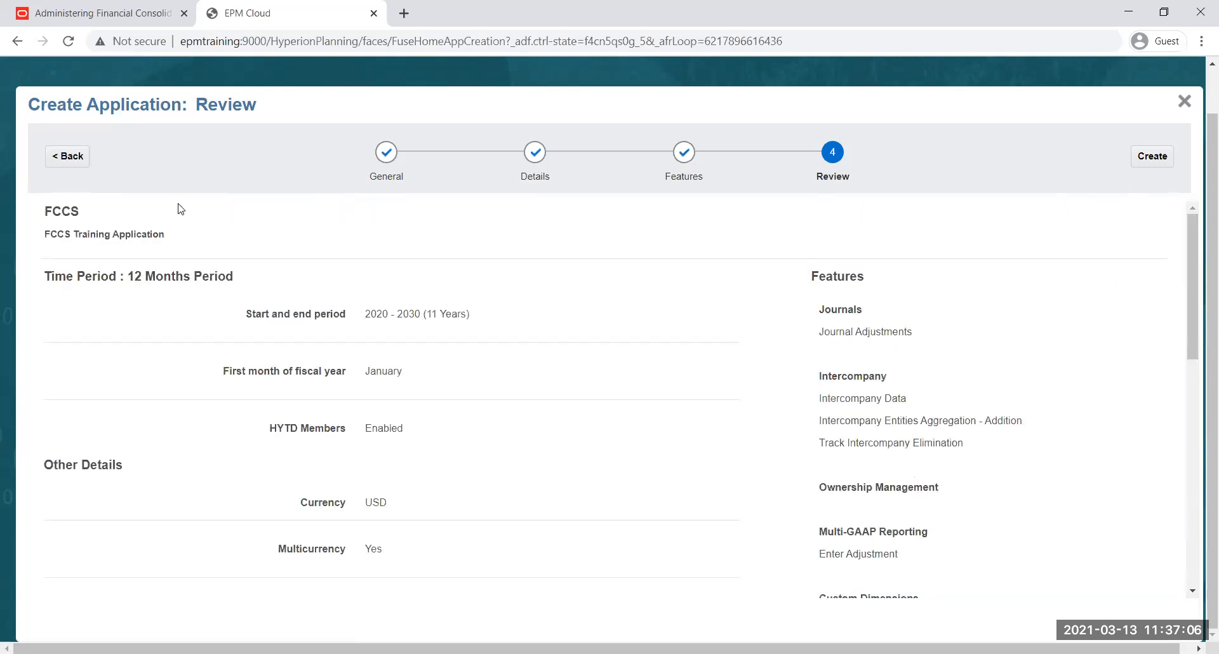
Go back to the Features stage, try enabling Translated Currency Input and disable it again
click(67, 156)
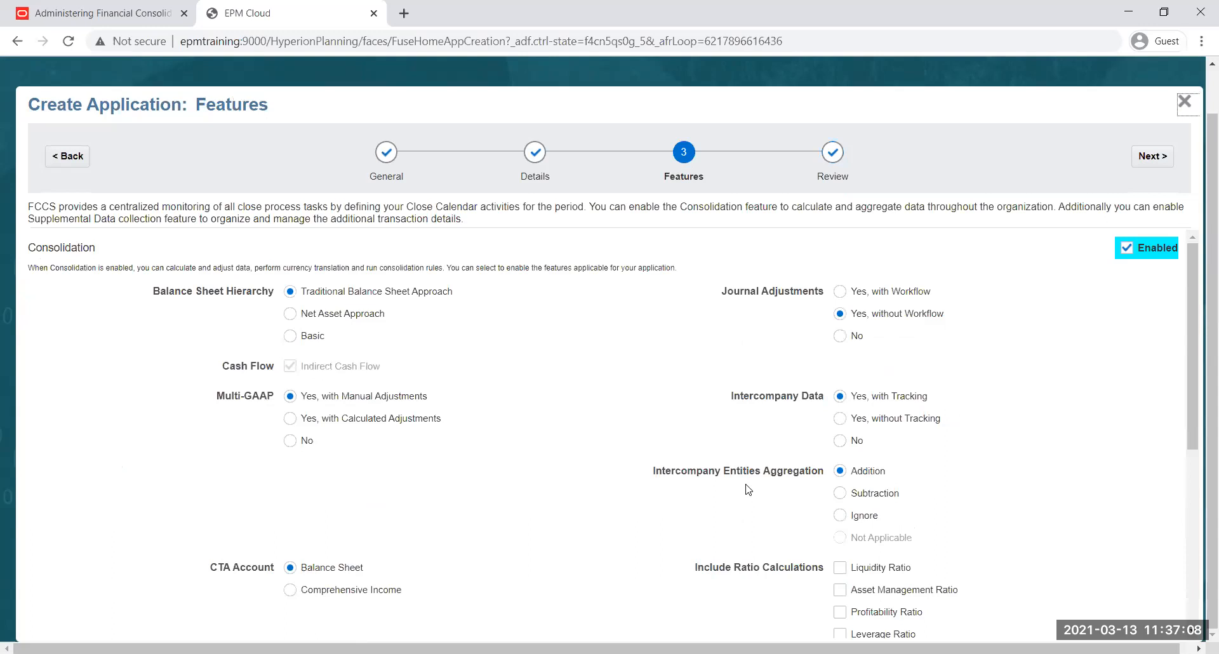
scroll(741, 564, down, 5)
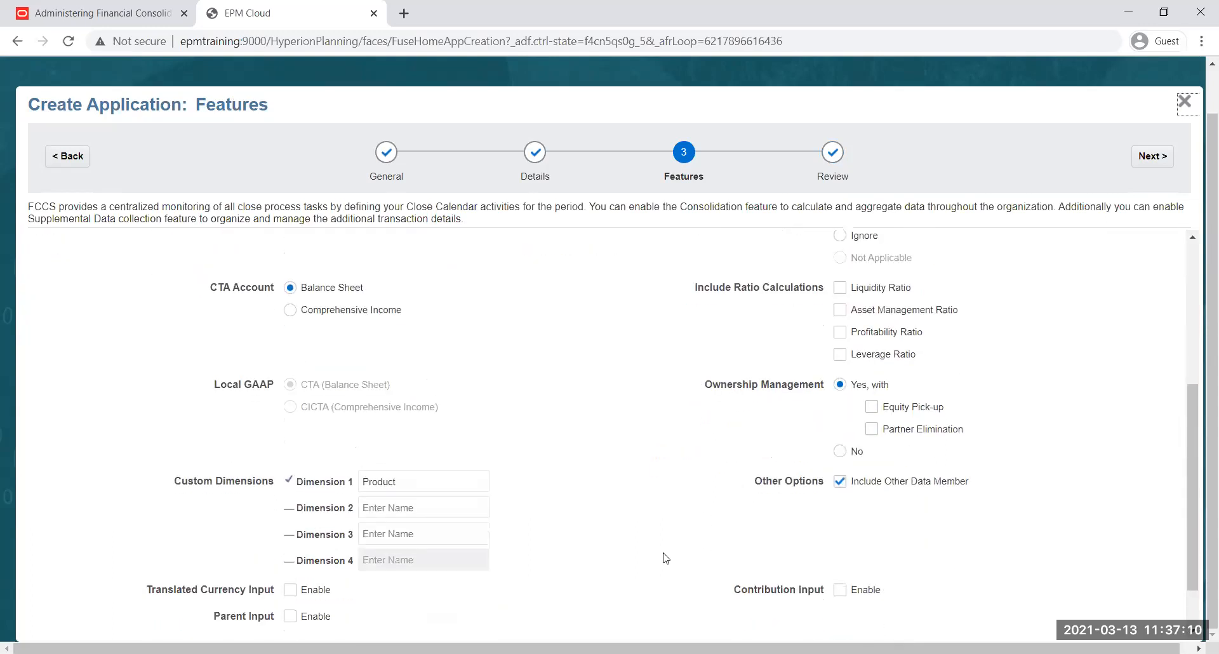
click(290, 523)
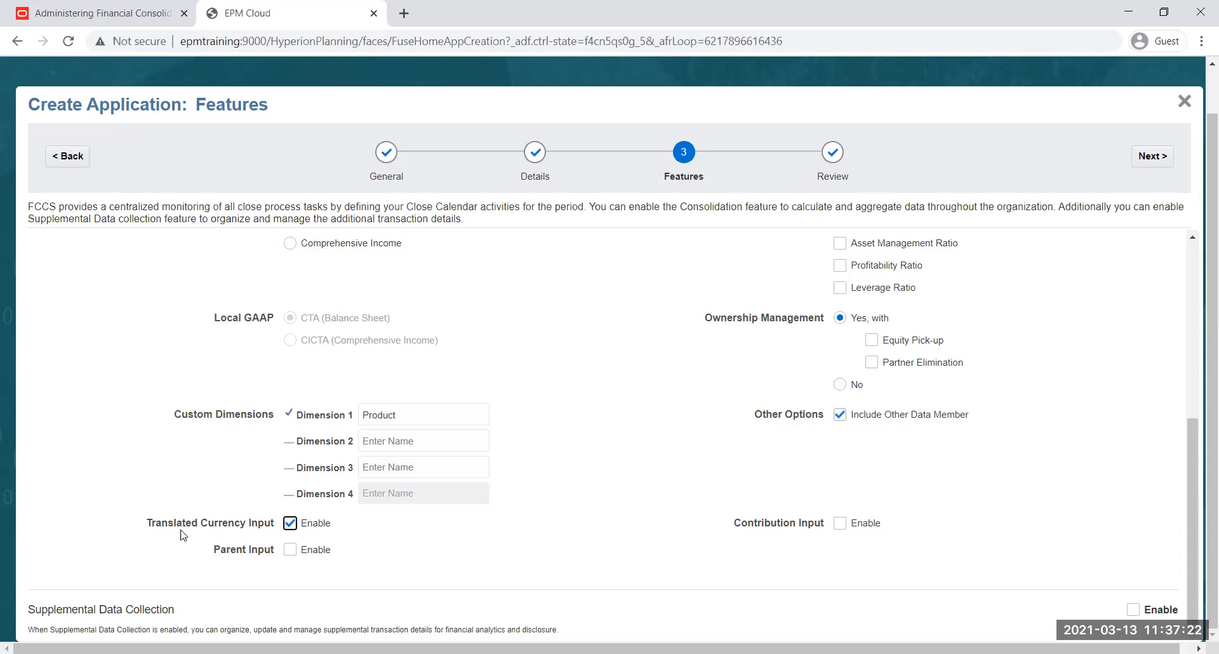
drag(149, 523, 245, 524)
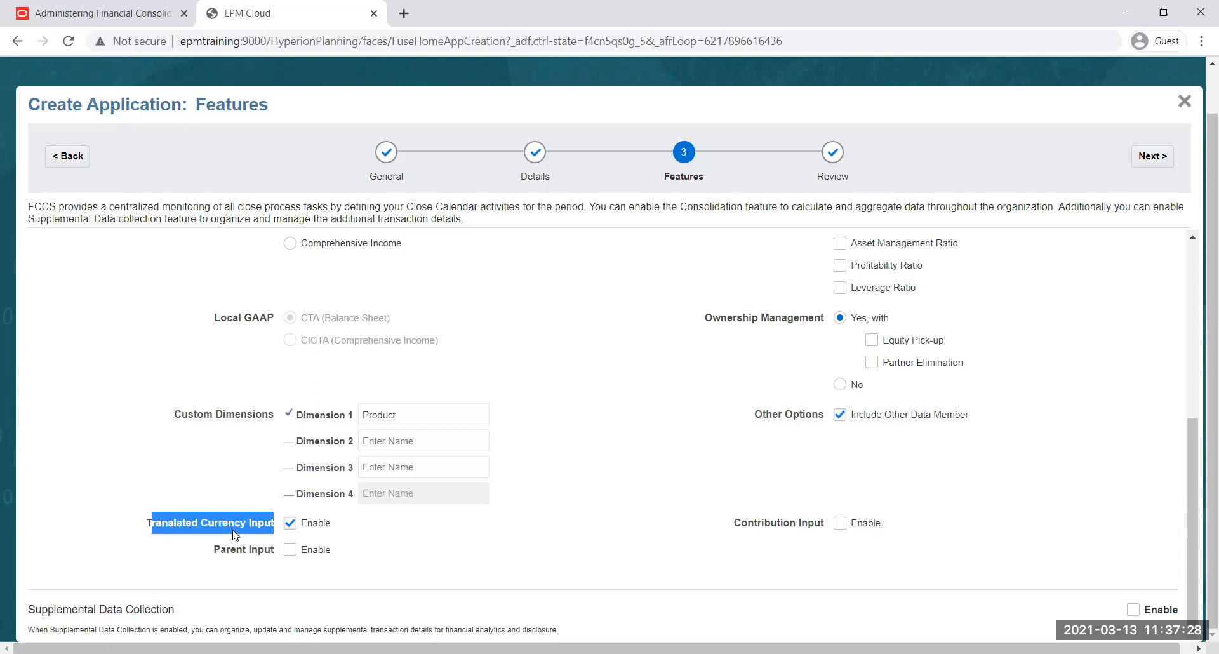
click(365, 532)
click(292, 525)
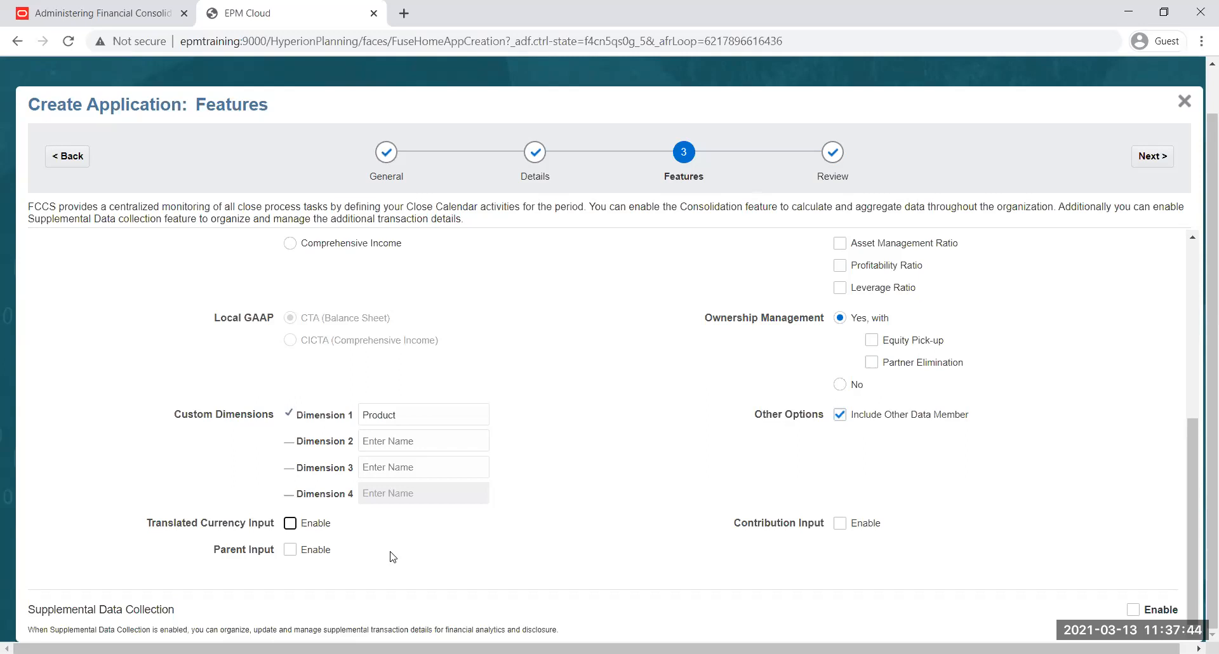
Toggle Translated Currency Input, Parent Input and Contribution Input on and back off
click(290, 525)
click(291, 524)
click(290, 550)
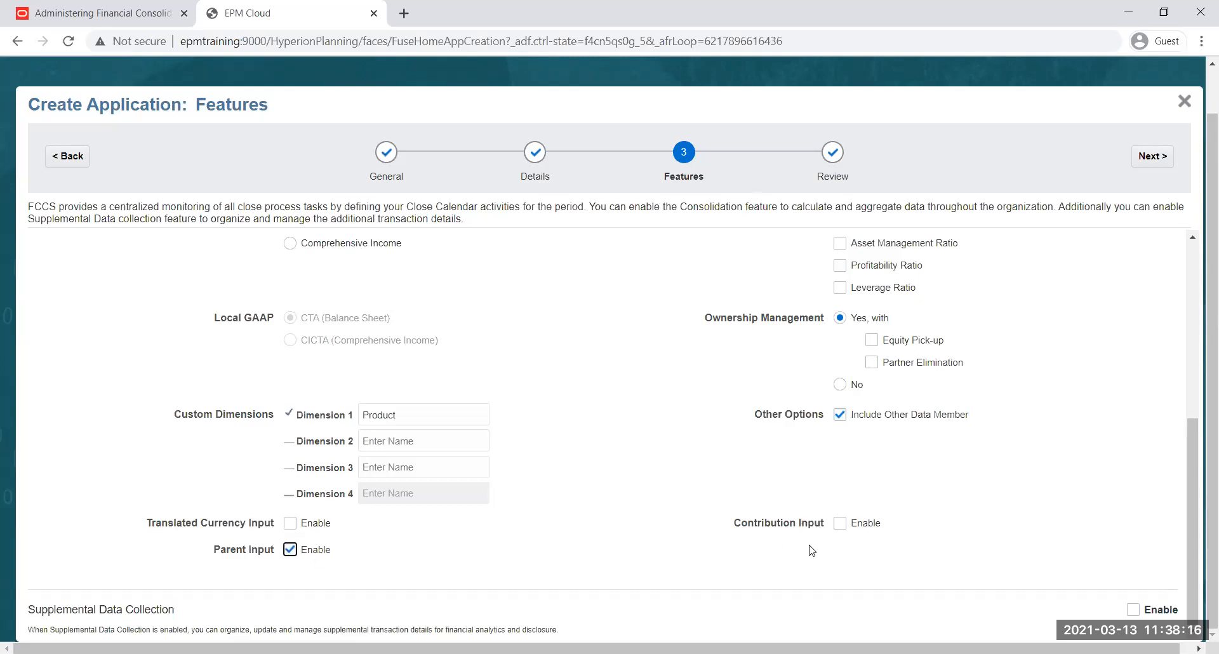
click(841, 525)
click(293, 551)
click(842, 529)
Proceed to the Review stage, check the application summary and create the FCCS application
click(1150, 157)
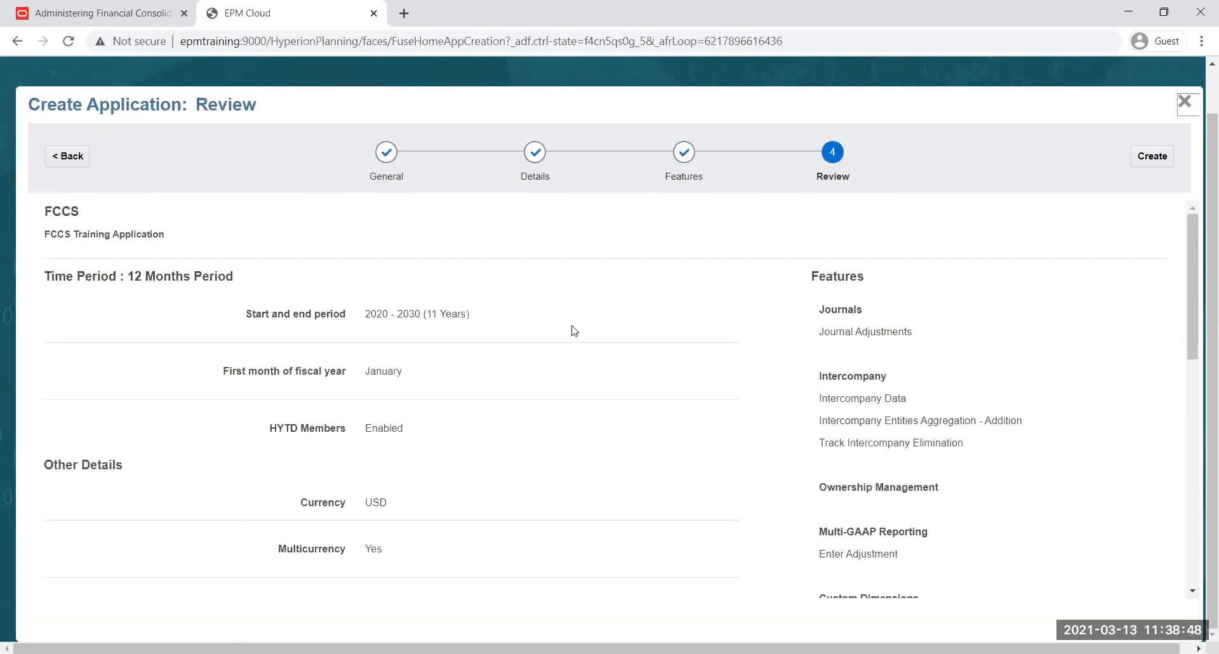
scroll(863, 431, down, 3)
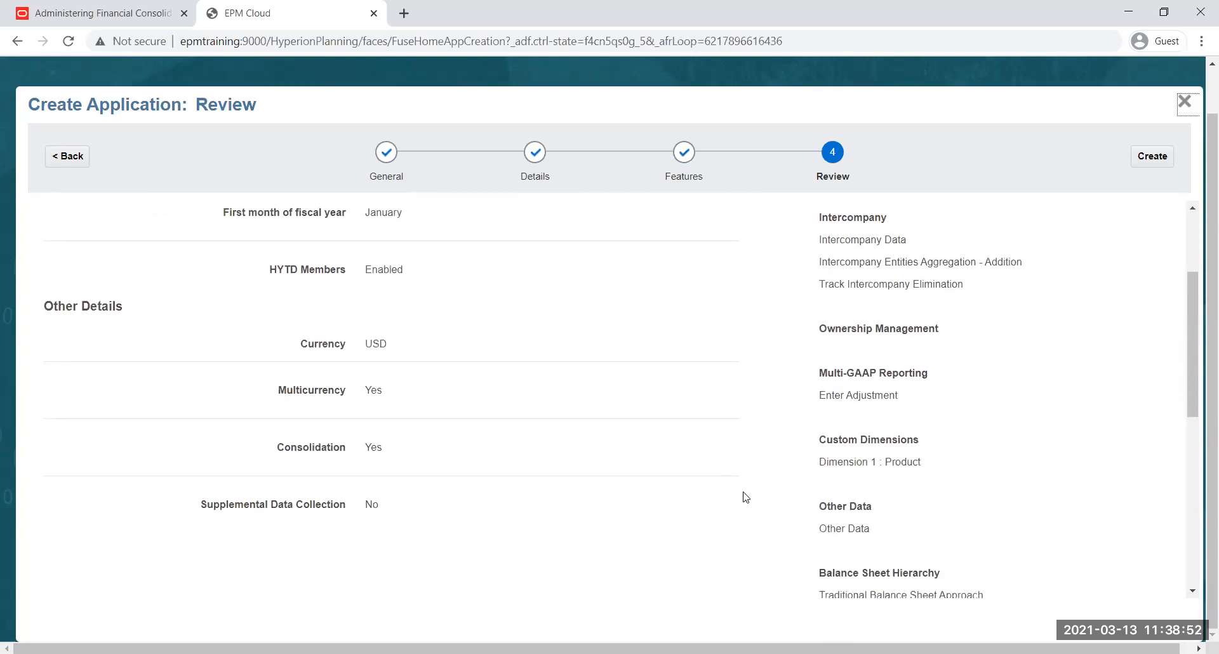
click(1150, 160)
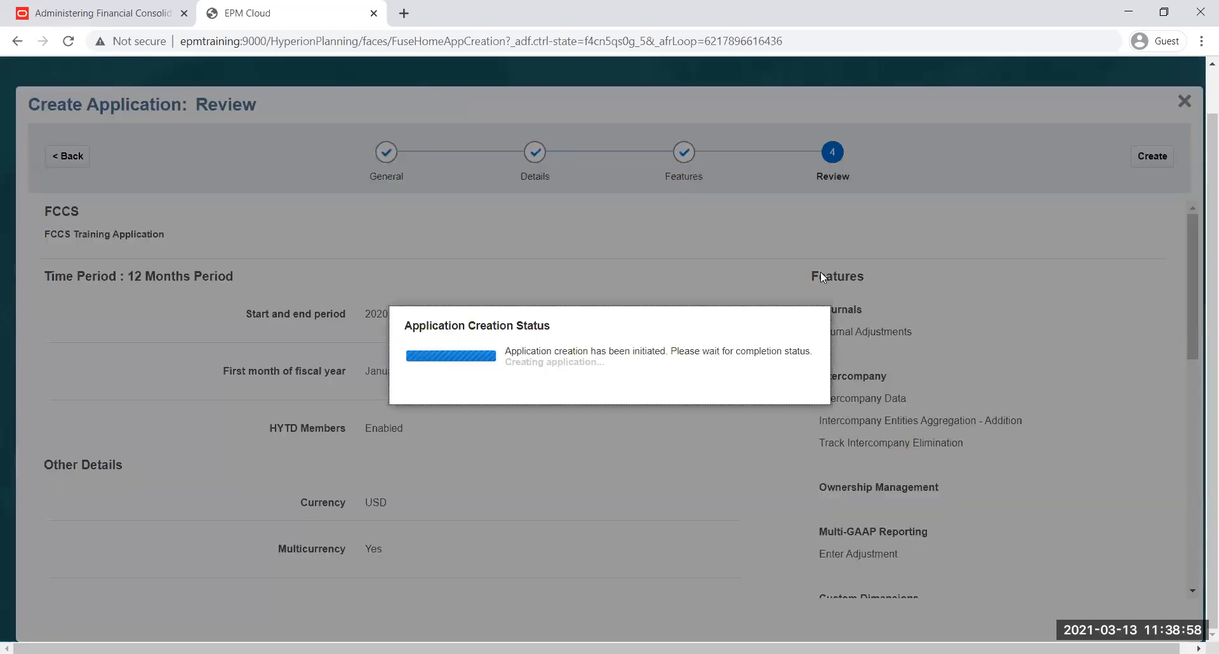